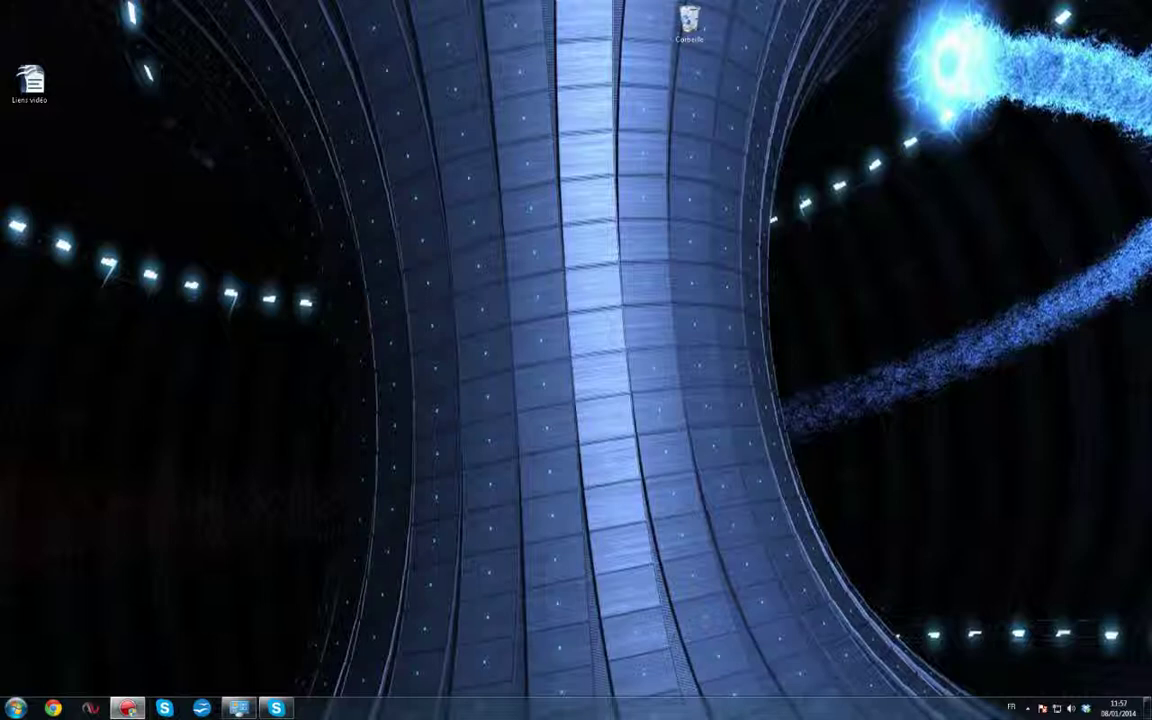
Search Google for 'amp futures' in Chrome
{"action": "left_click", "coordinate": [53, 708]}
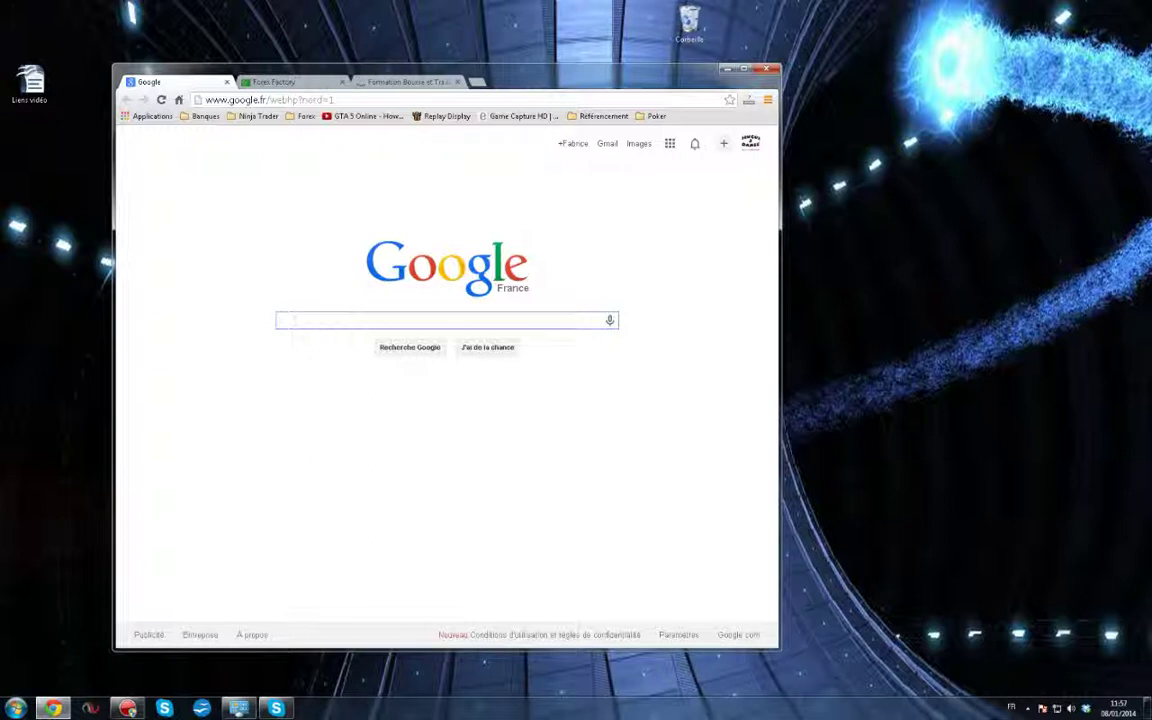
{"action": "type", "text": "amp "}
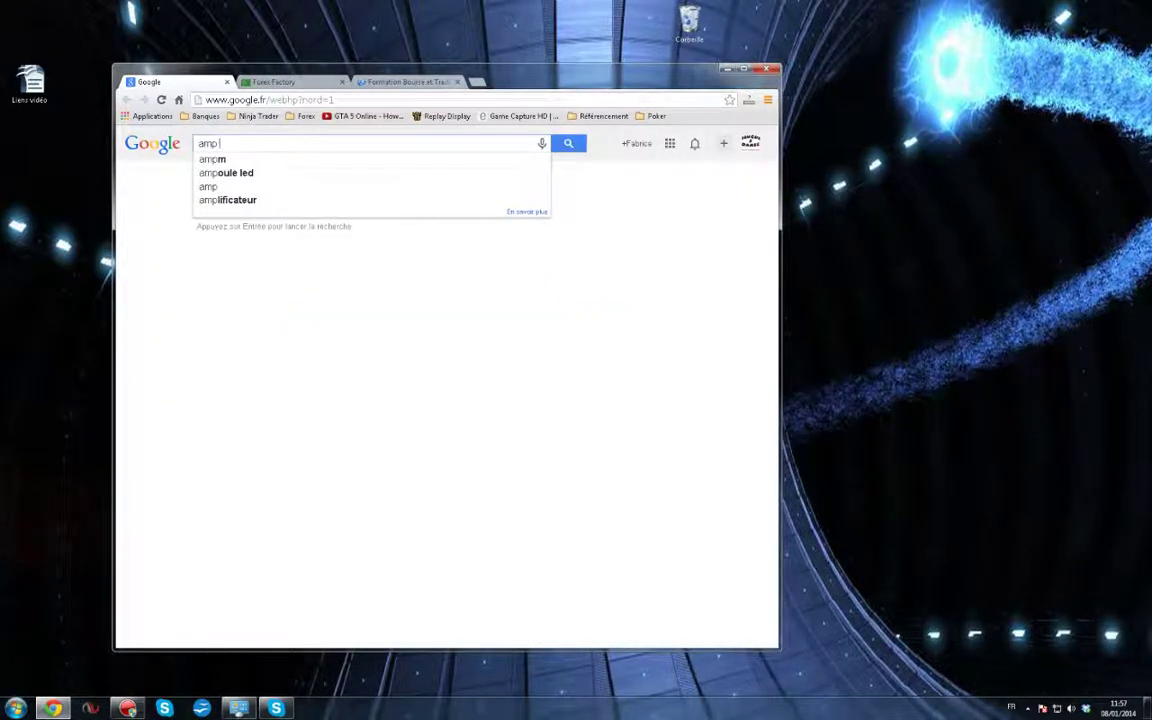
{"action": "type", "text": "fu"}
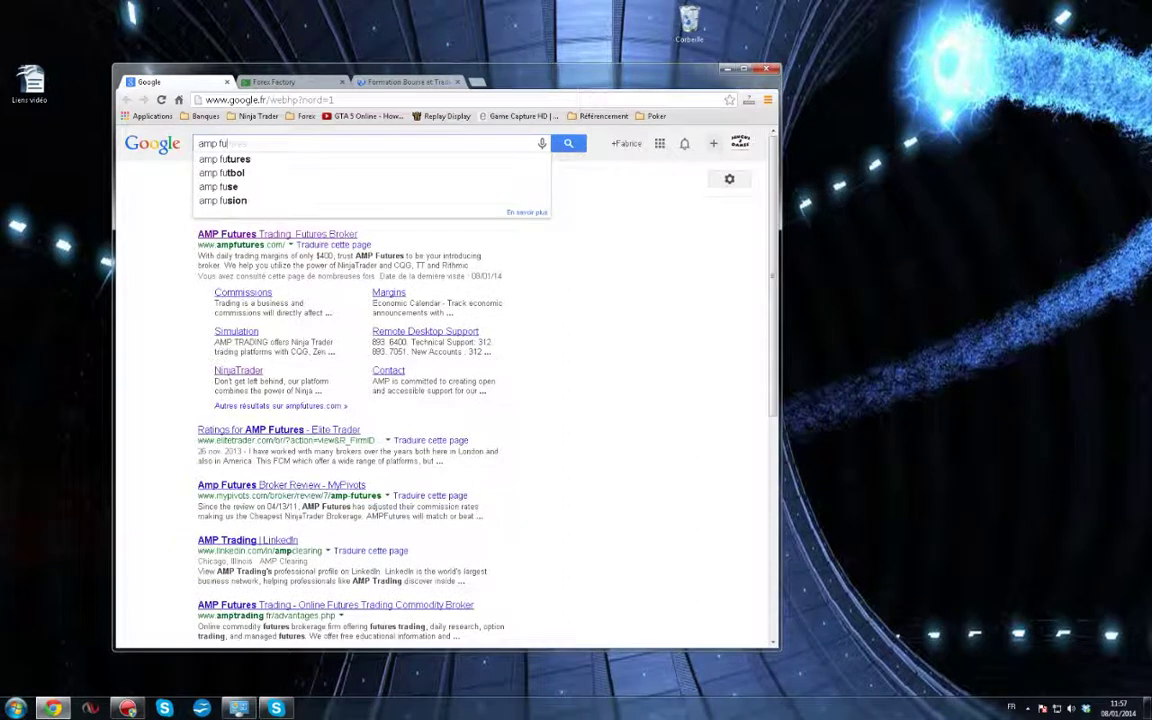
{"action": "type", "text": "tures"}
{"action": "key", "text": "Return"}
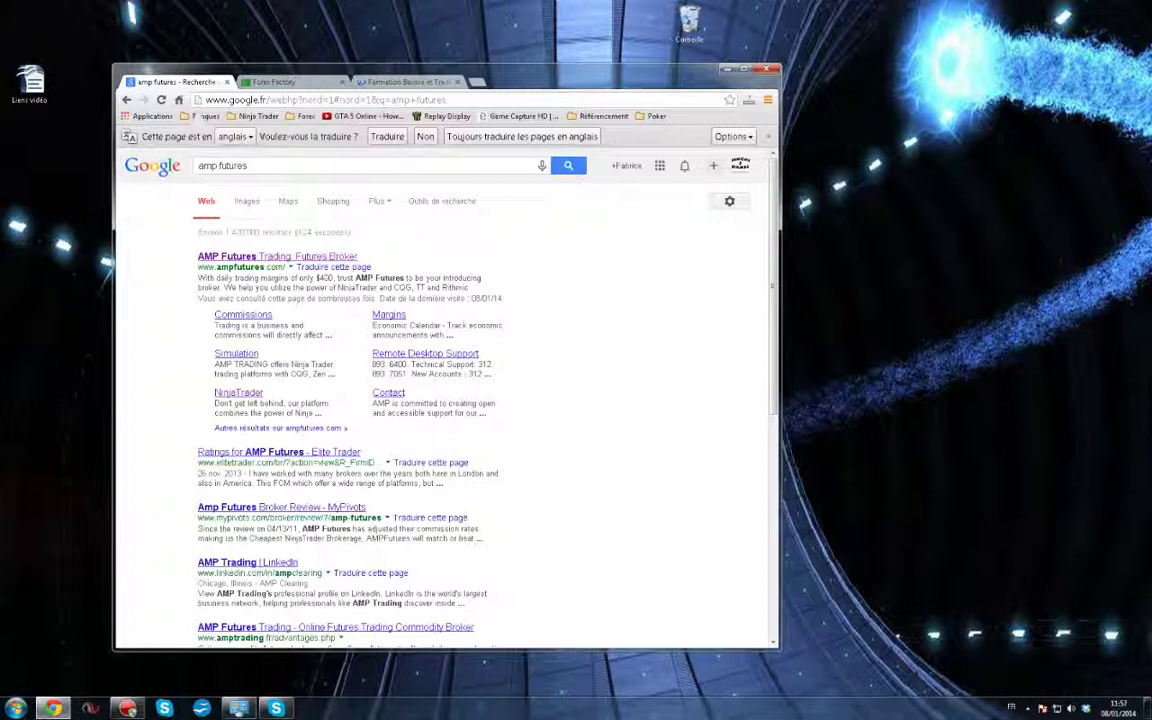
Open the AMP Futures site and go to its NinjaTrader with CQG & TTNET page
{"action": "left_click", "coordinate": [240, 256]}
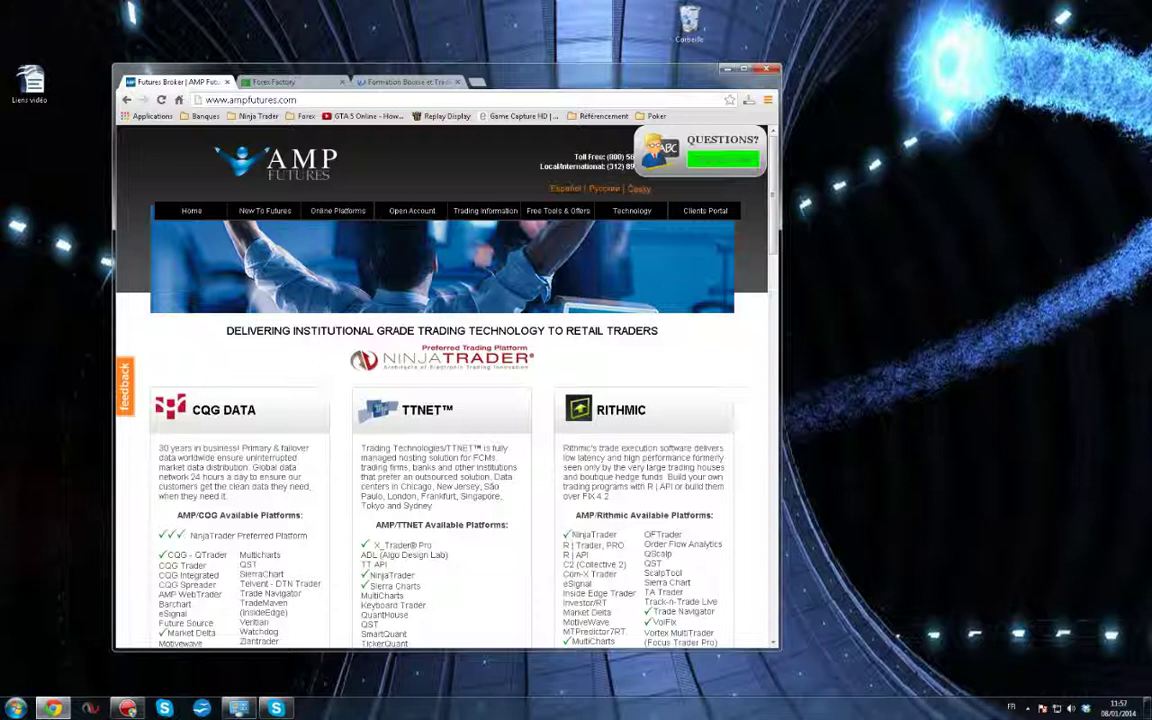
{"action": "mouse_move", "coordinate": [412, 211]}
{"action": "mouse_move", "coordinate": [338, 211]}
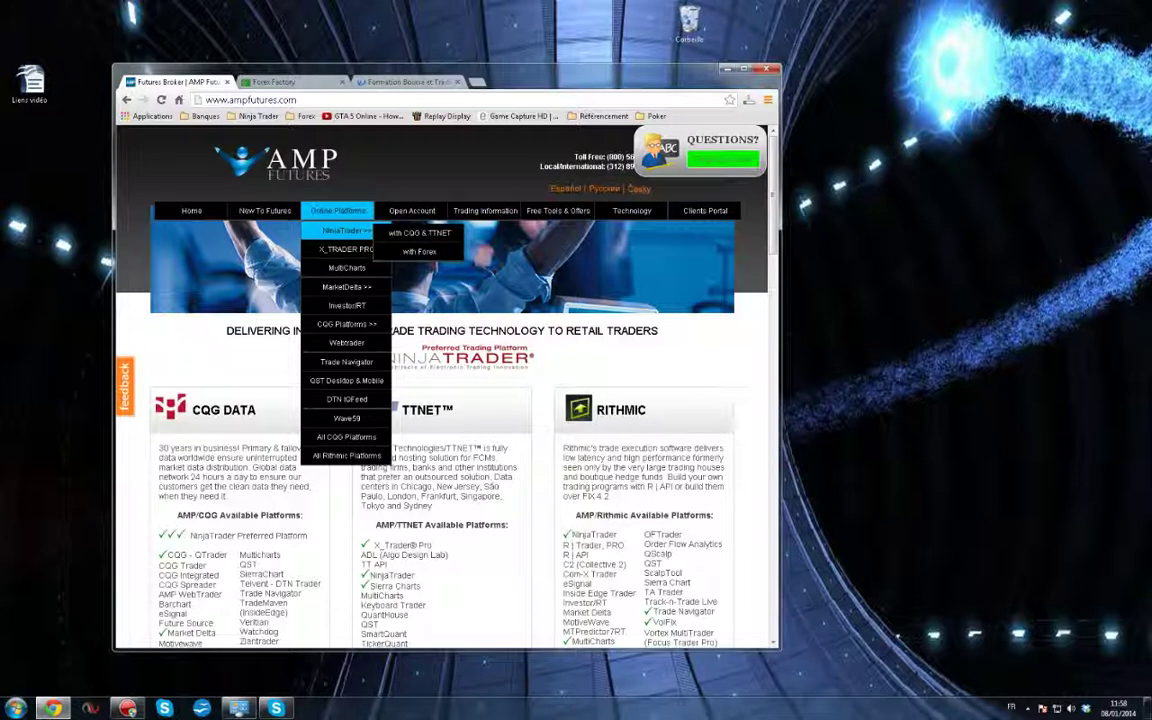
{"action": "left_click", "coordinate": [420, 232]}
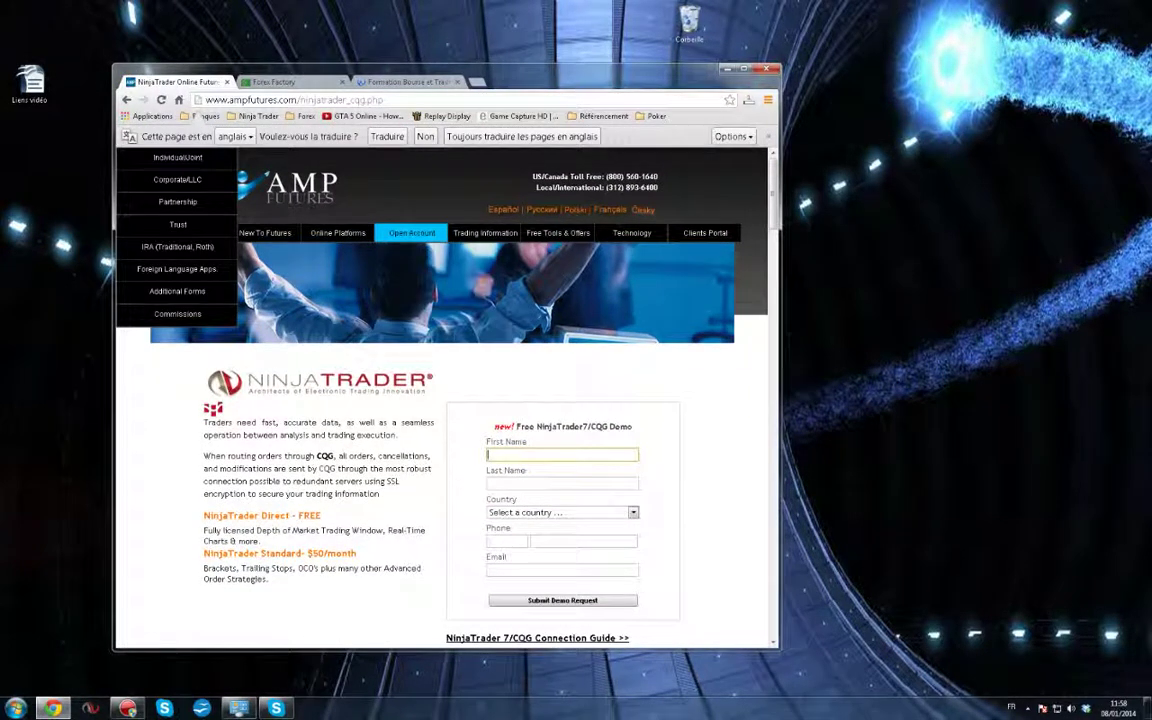
Enter the first and last name in the demo form and choose French Antilles as country
{"action": "left_click", "coordinate": [545, 455]}
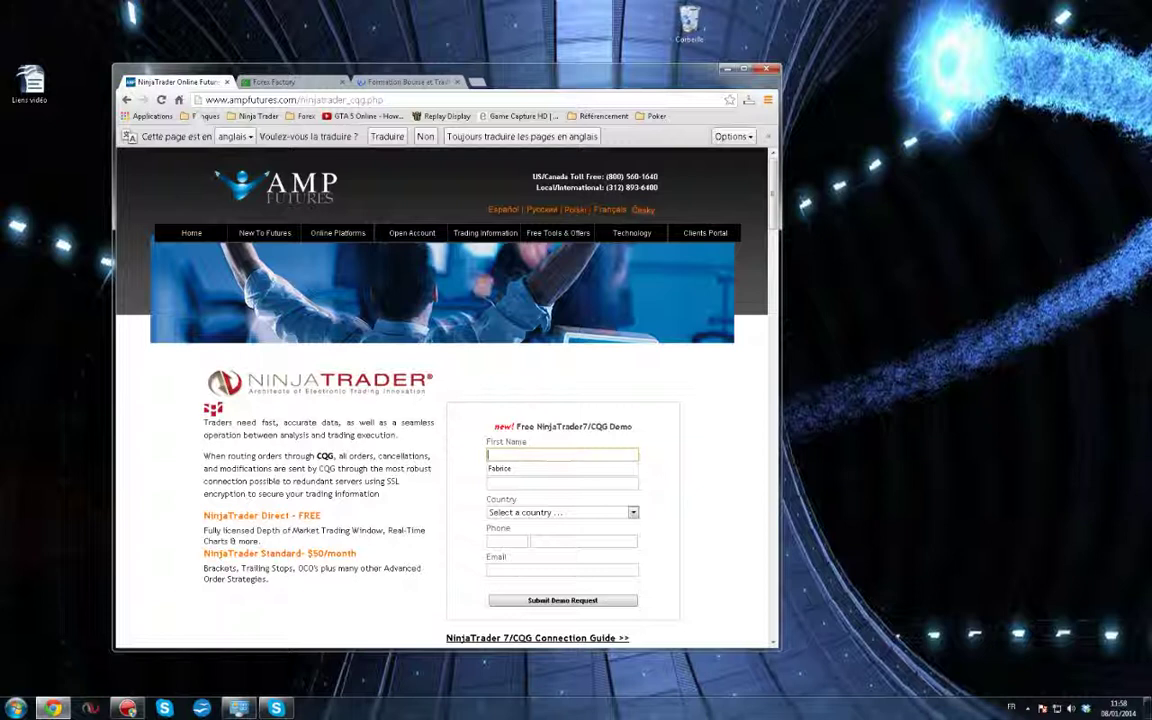
{"action": "key", "text": "Tab"}
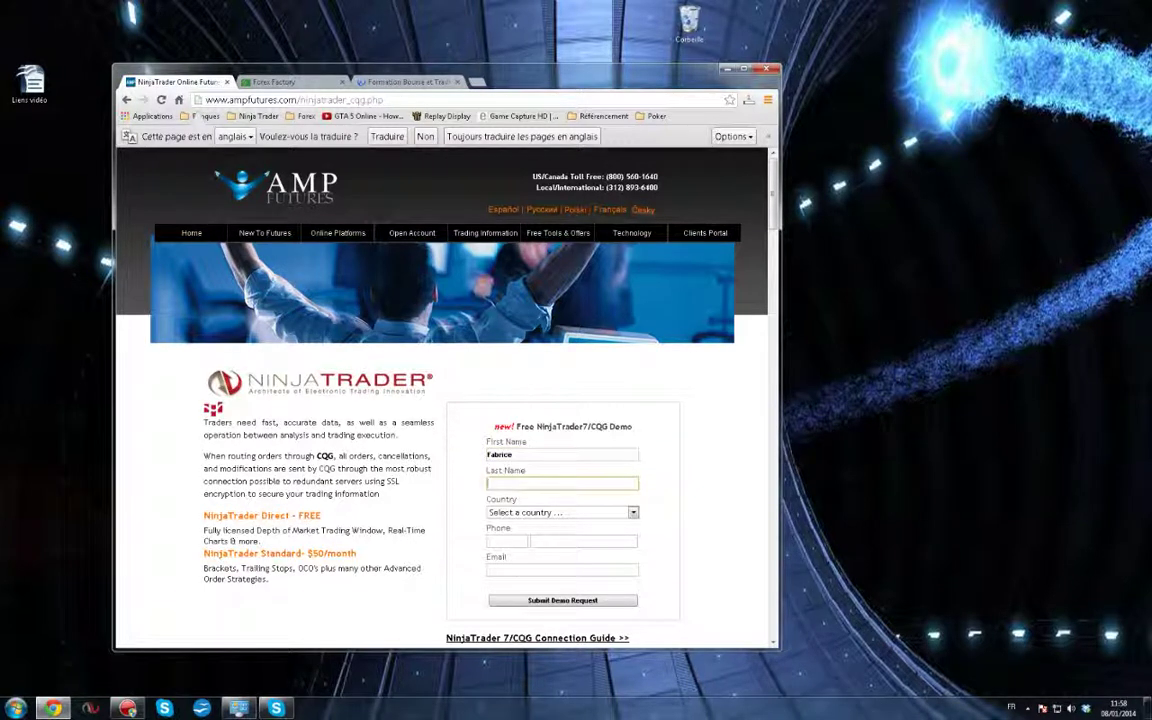
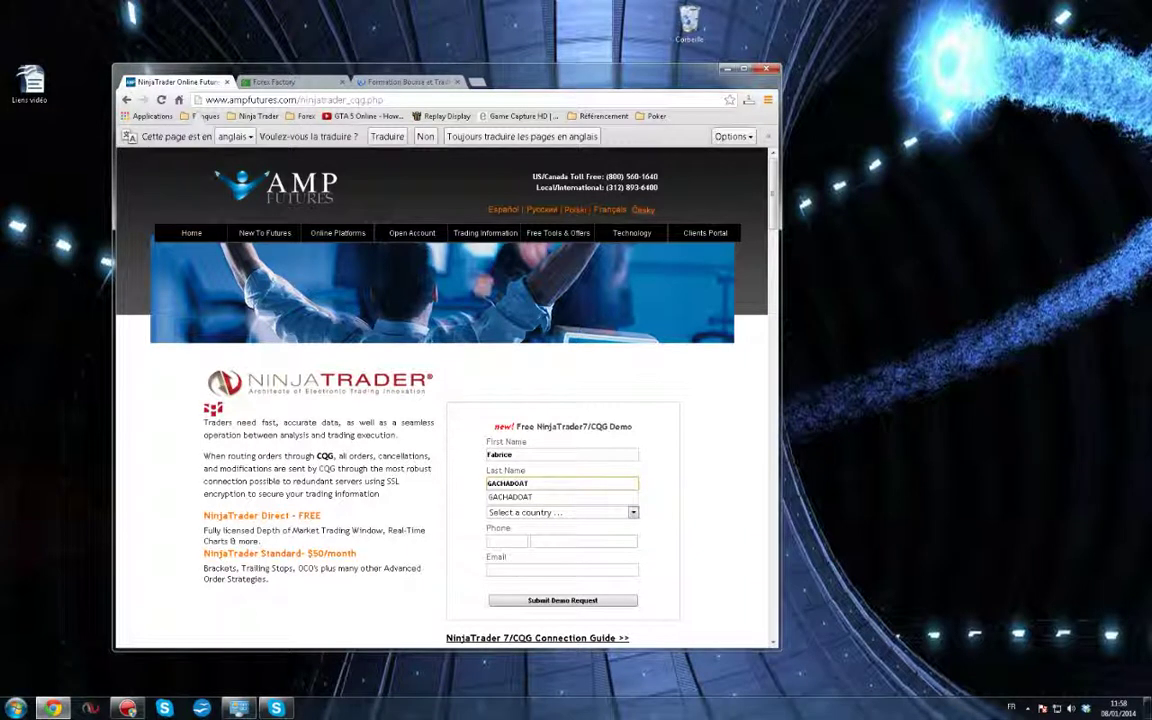
{"action": "key", "text": "Tab"}
{"action": "key", "text": "f"}
{"action": "key", "text": "r"}
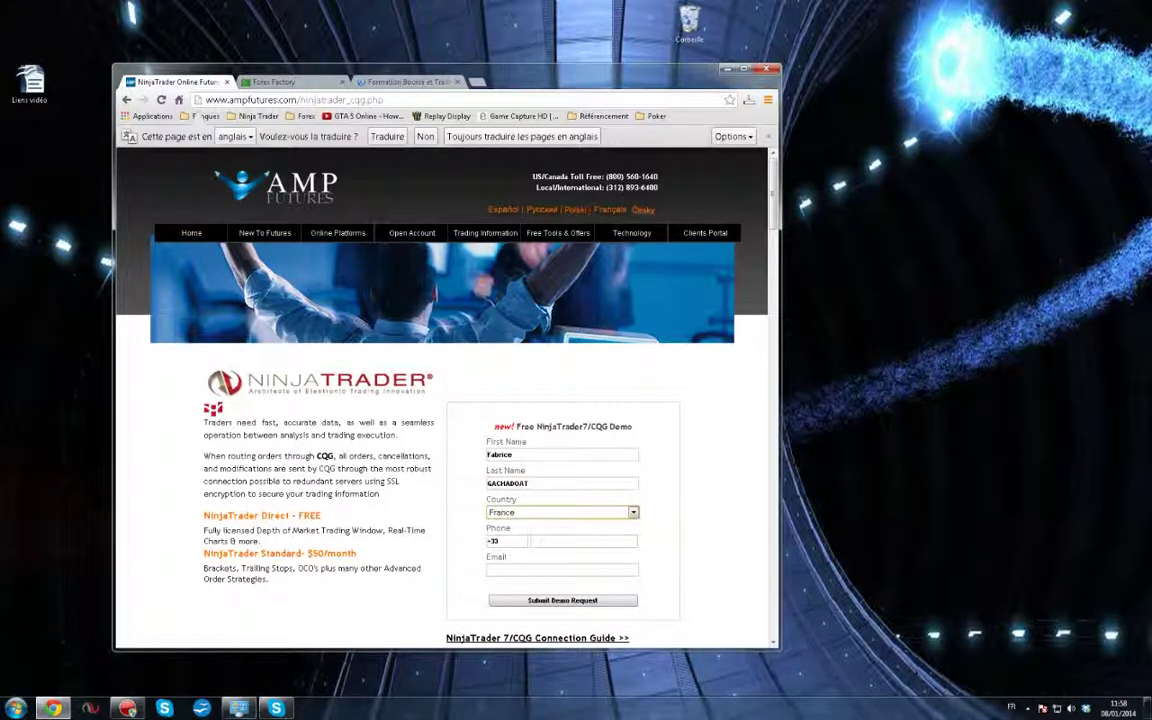
{"action": "key", "text": "e"}
Fill in the phone number and e-mail address, then submit the demo request
{"action": "key", "text": "Tab"}
{"action": "key", "text": "Tab"}
{"action": "type", "text": "fa"}
{"action": "key", "text": "Down"}
{"action": "key", "text": "Return"}
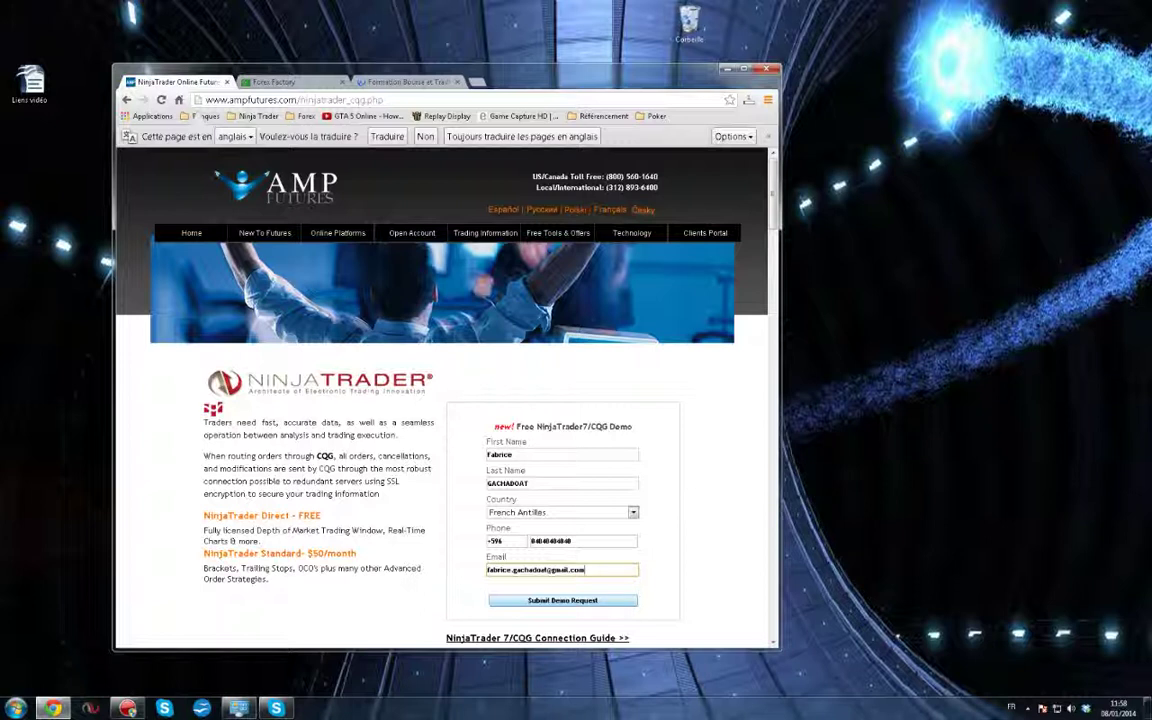
{"action": "mouse_move", "coordinate": [338, 233]}
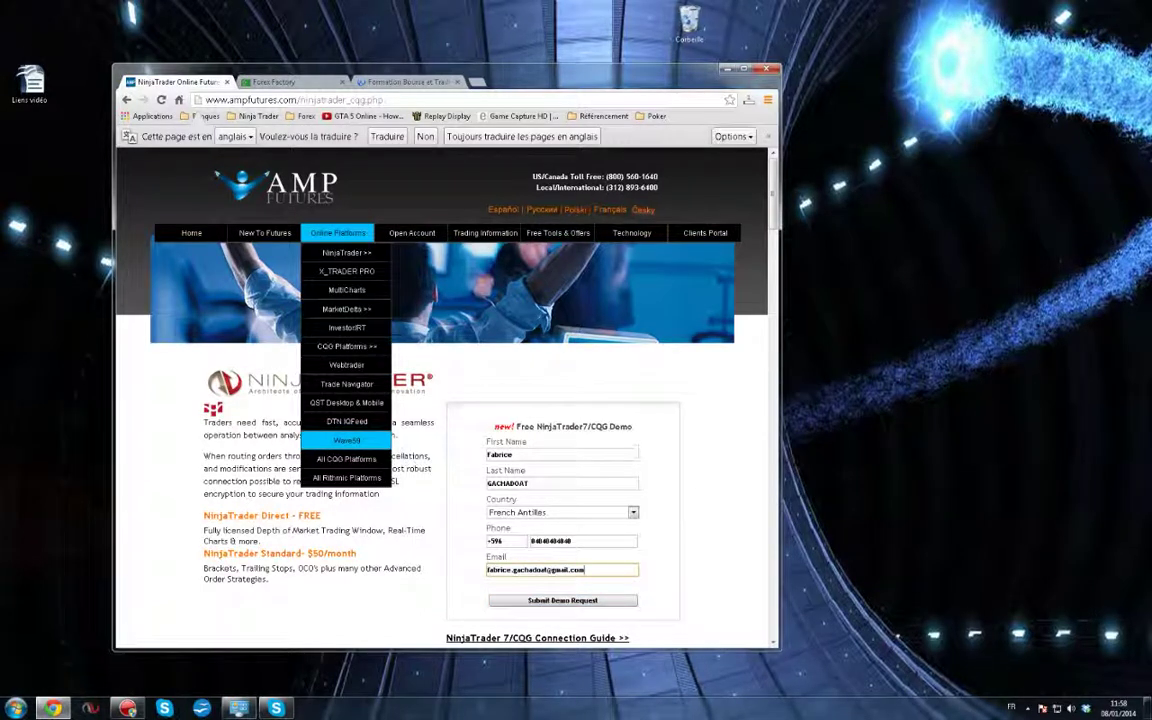
{"action": "mouse_move", "coordinate": [412, 233]}
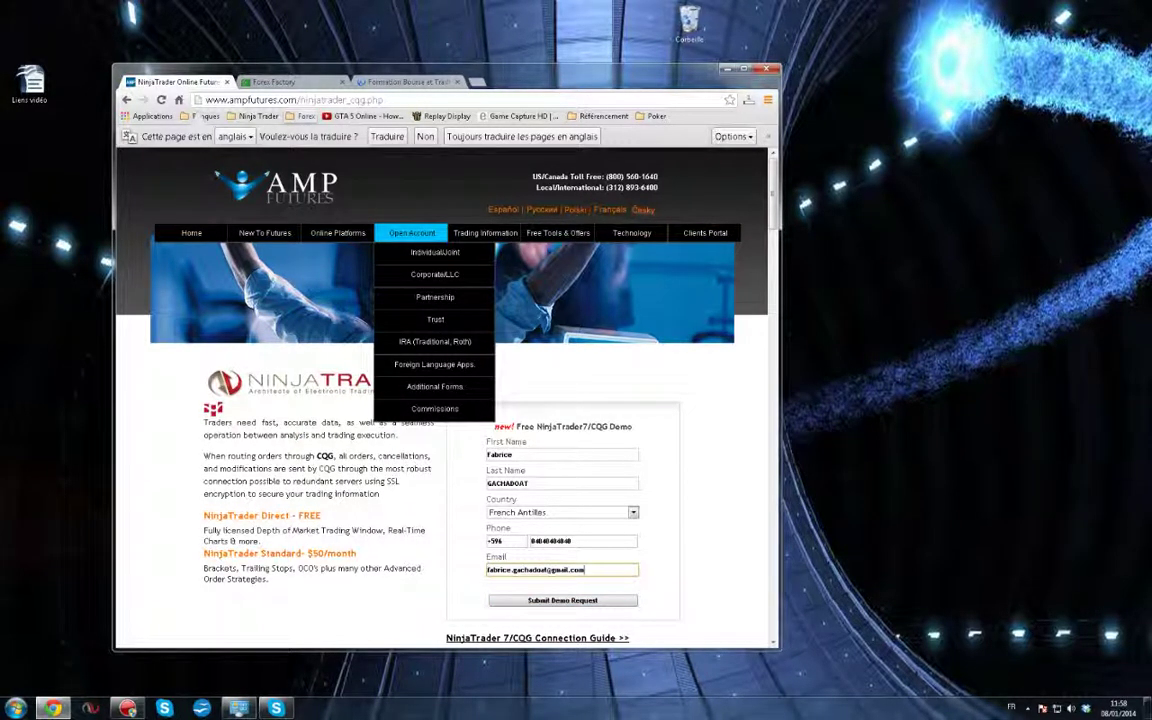
{"action": "mouse_move", "coordinate": [265, 233]}
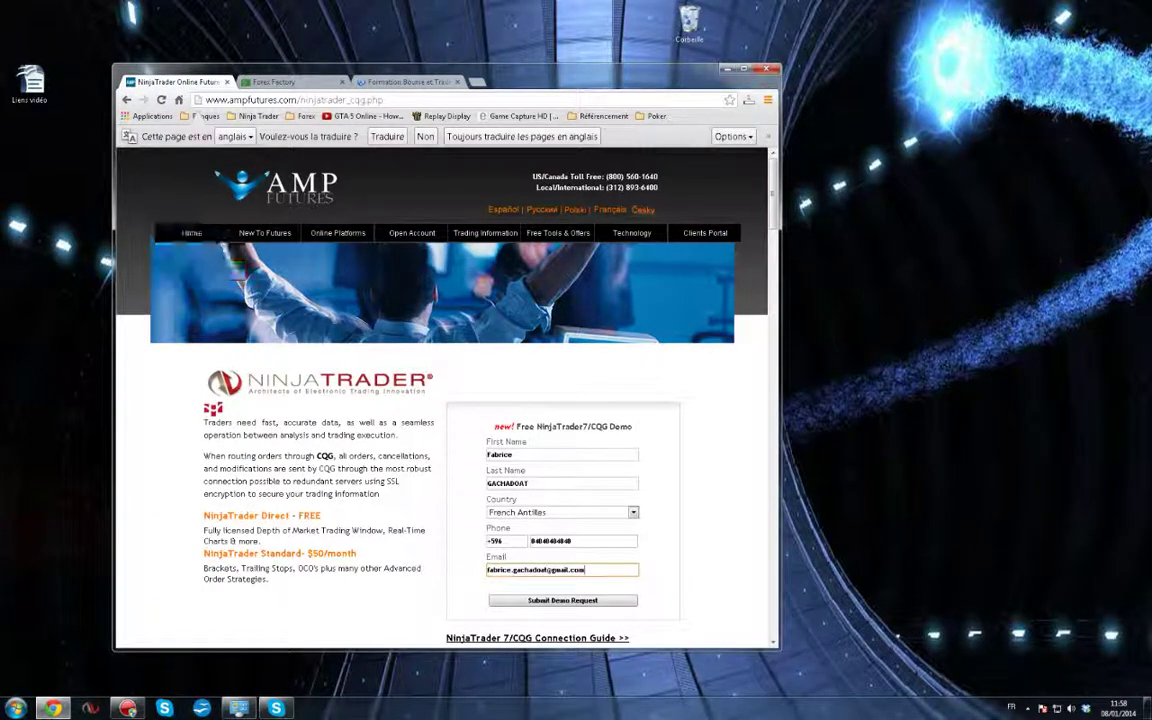
{"action": "key", "text": "Tab"}
Send the registration and copy the licence key from the thank-you page
{"action": "key", "text": "Return"}
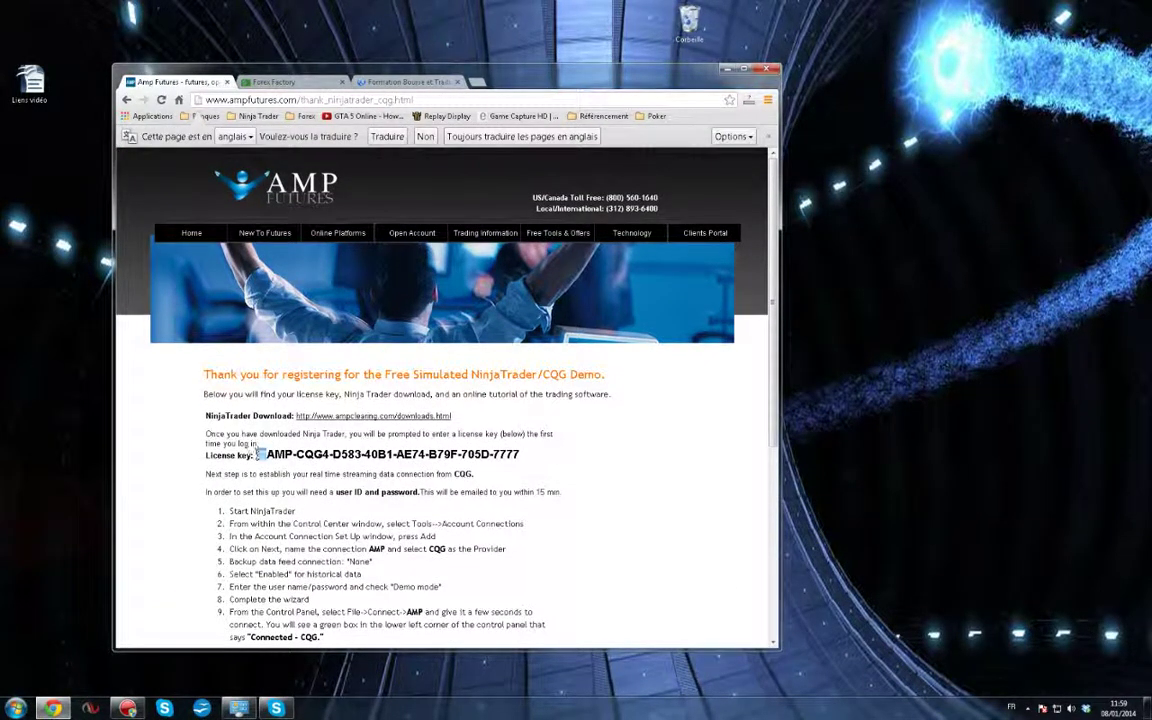
{"action": "left_click_drag", "start_coordinate": [256, 455], "coordinate": [520, 455]}
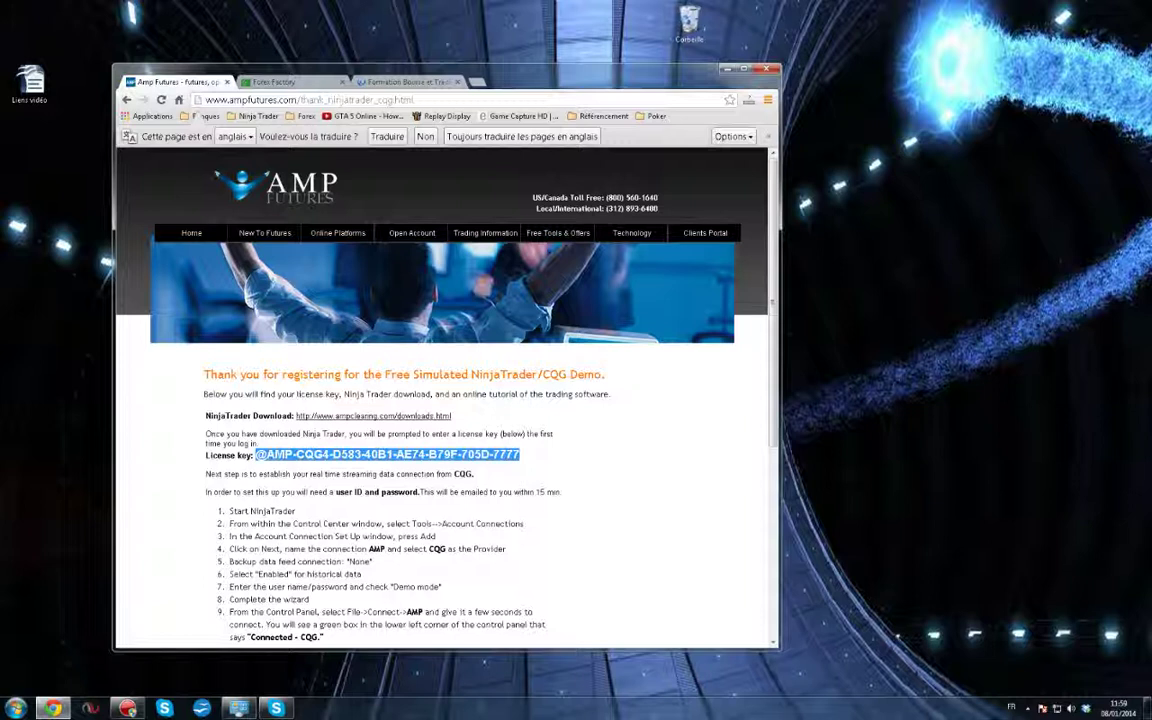
{"action": "left_click", "coordinate": [580, 458]}
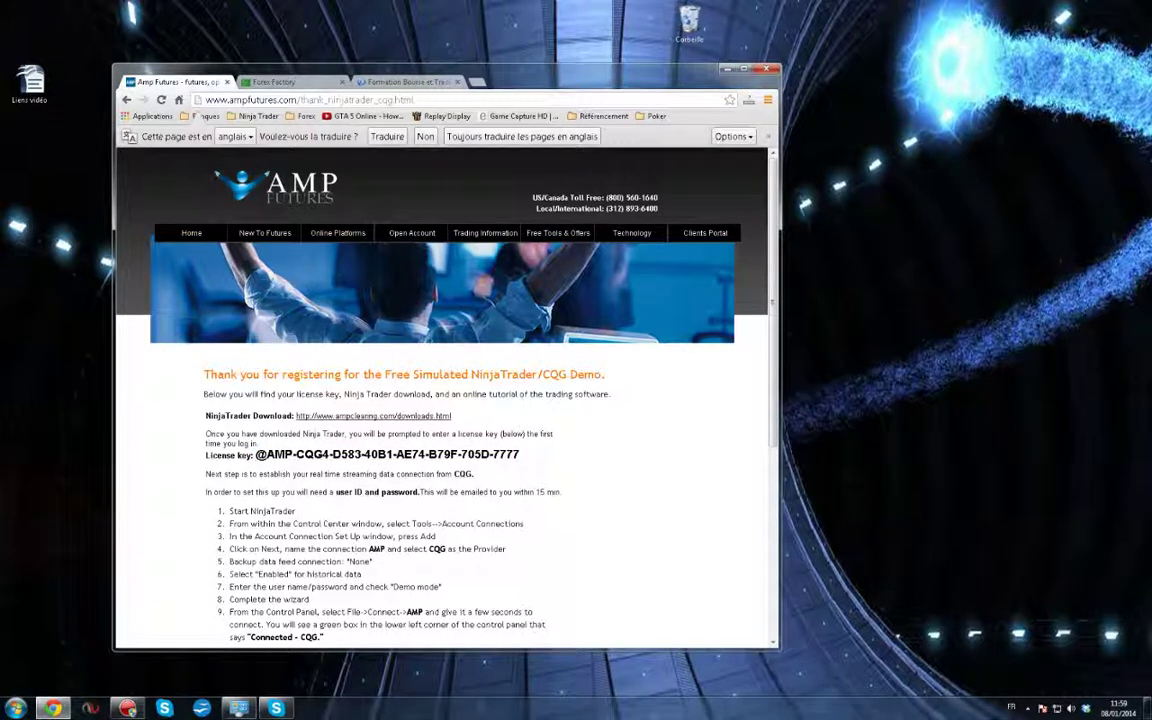
{"action": "left_click_drag", "start_coordinate": [255, 455], "coordinate": [520, 455]}
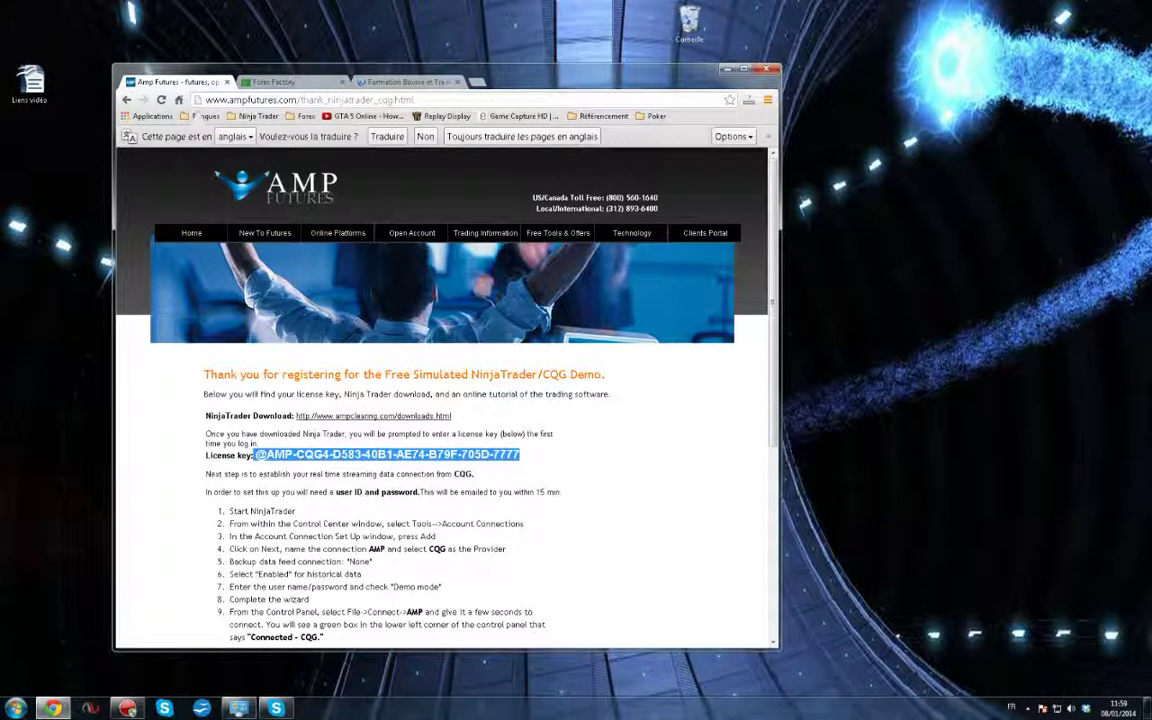
{"action": "right_click", "coordinate": [388, 458]}
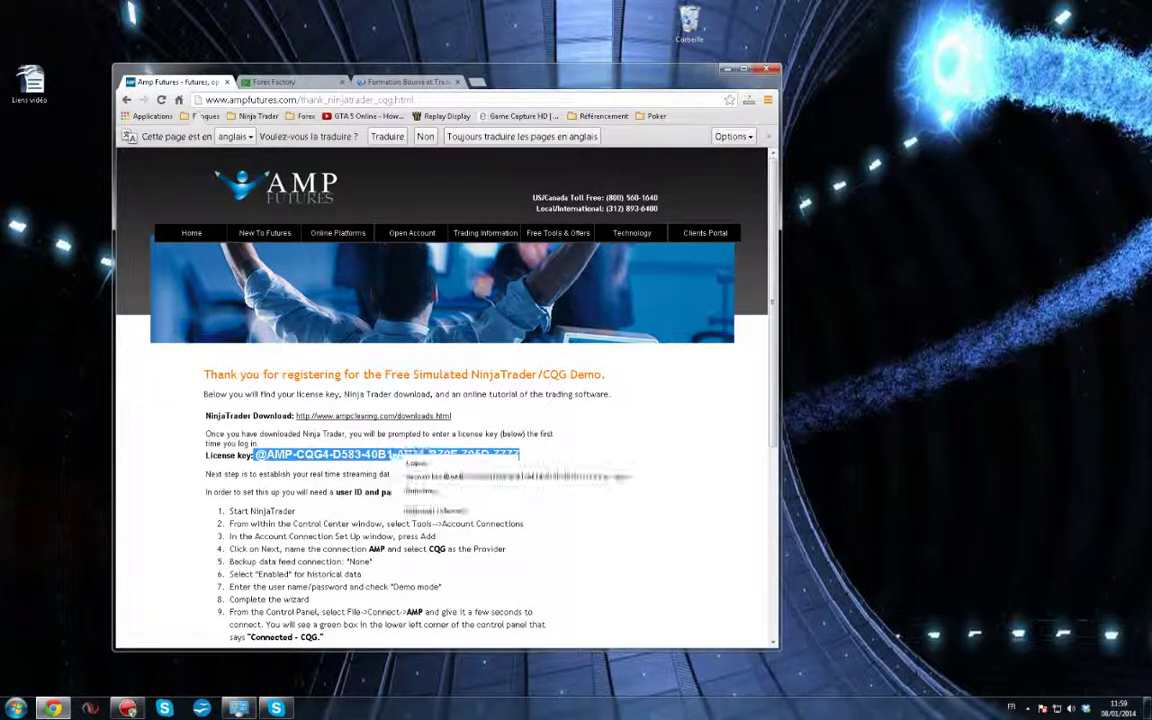
{"action": "left_click", "coordinate": [412, 467]}
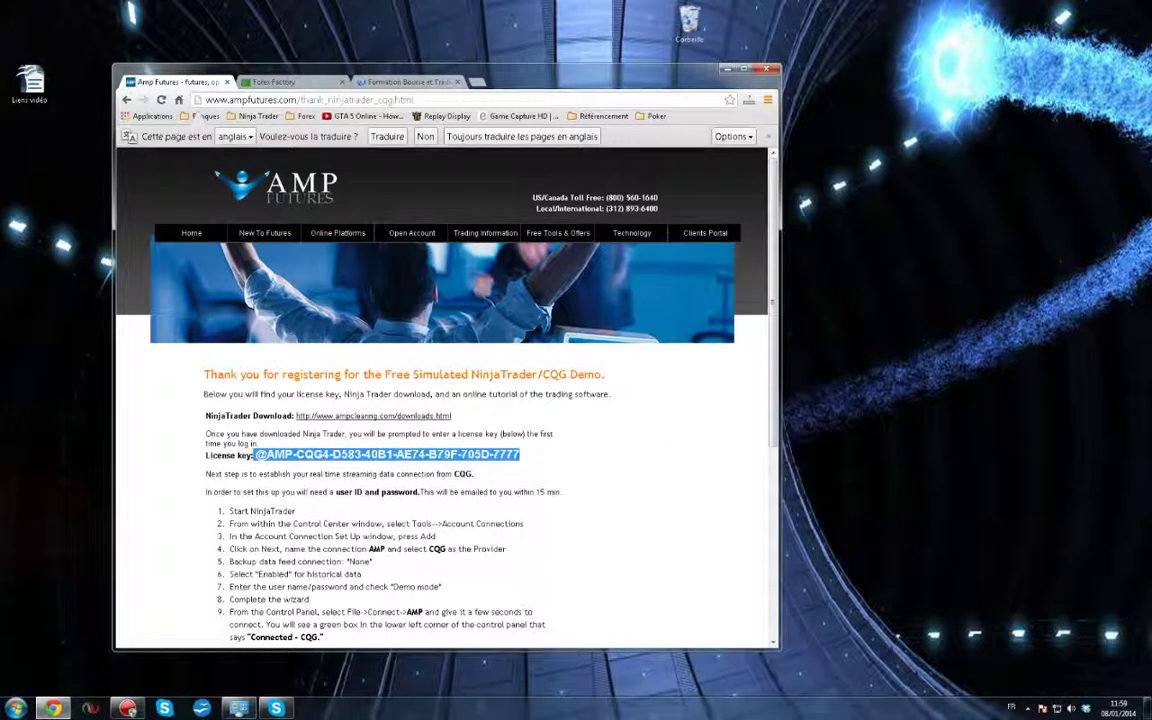
{"action": "right_click", "coordinate": [402, 458]}
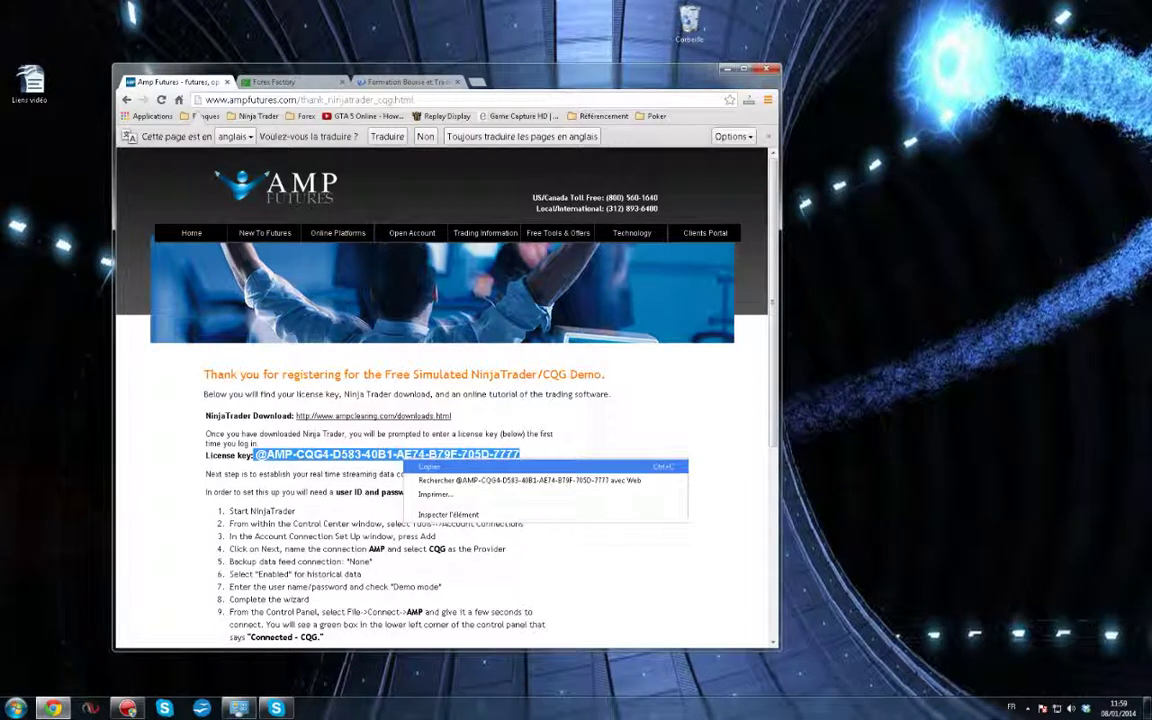
{"action": "left_click", "coordinate": [430, 467]}
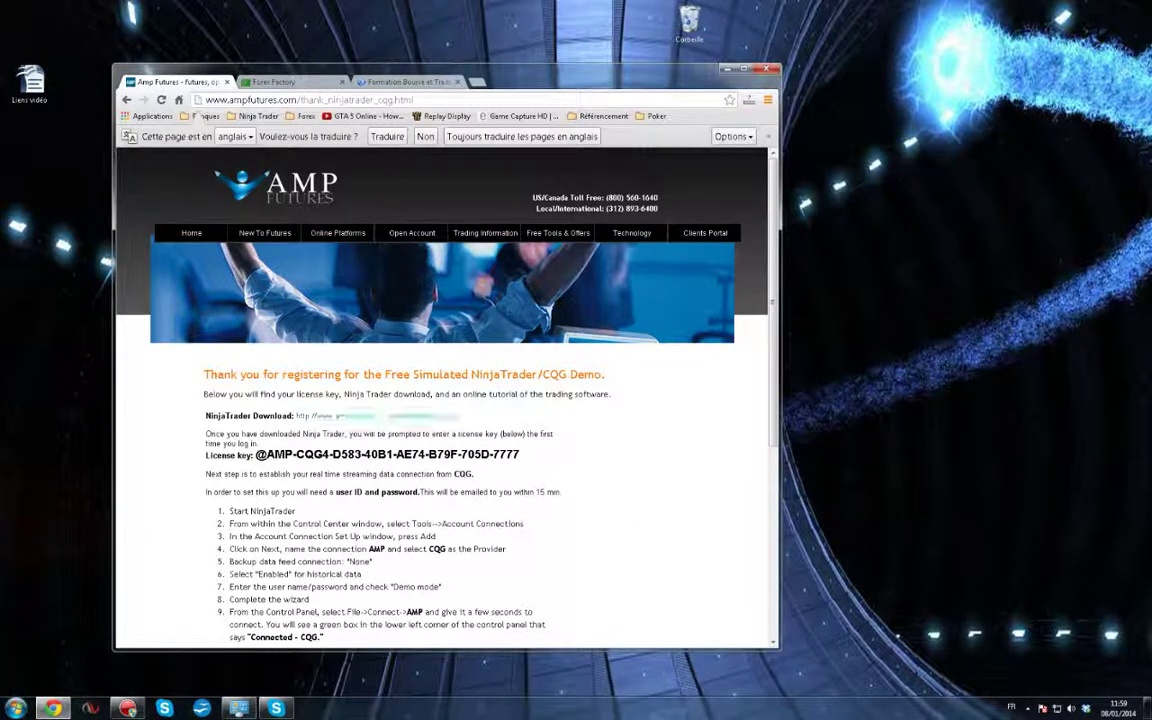
Go to Gmail through Google and switch to the second mail account
{"action": "left_click", "coordinate": [215, 100]}
{"action": "type", "text": "go"}
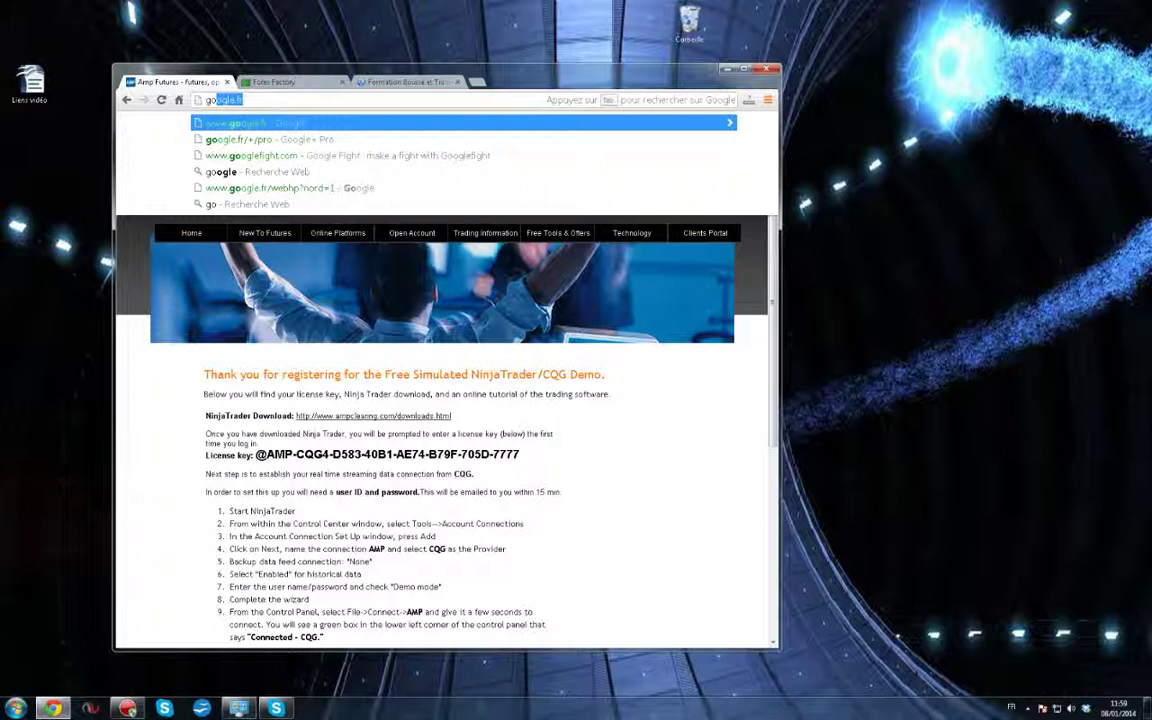
{"action": "key", "text": "Return"}
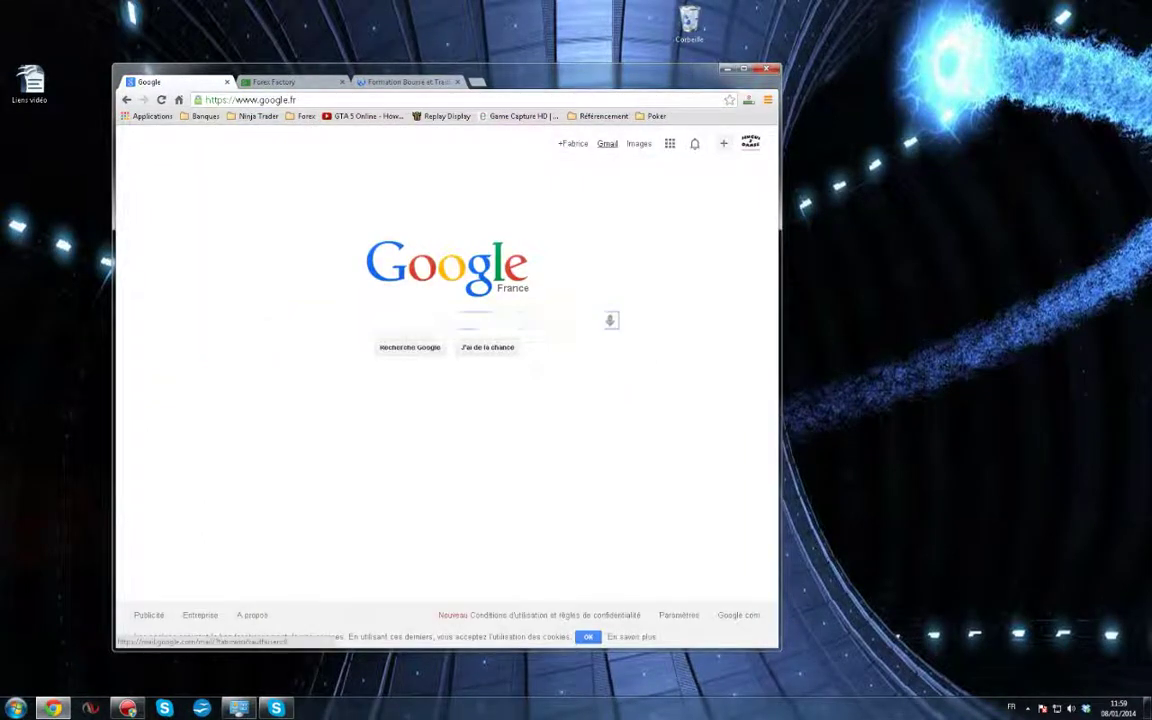
{"action": "left_click", "coordinate": [607, 143]}
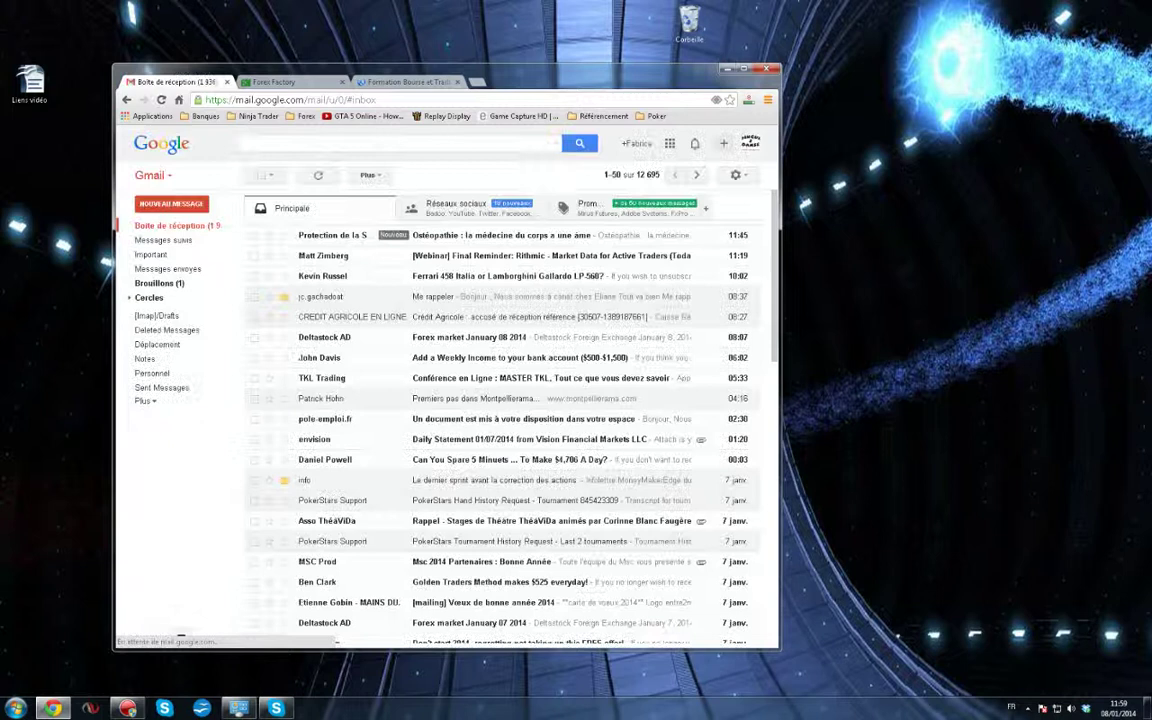
{"action": "left_click", "coordinate": [751, 143]}
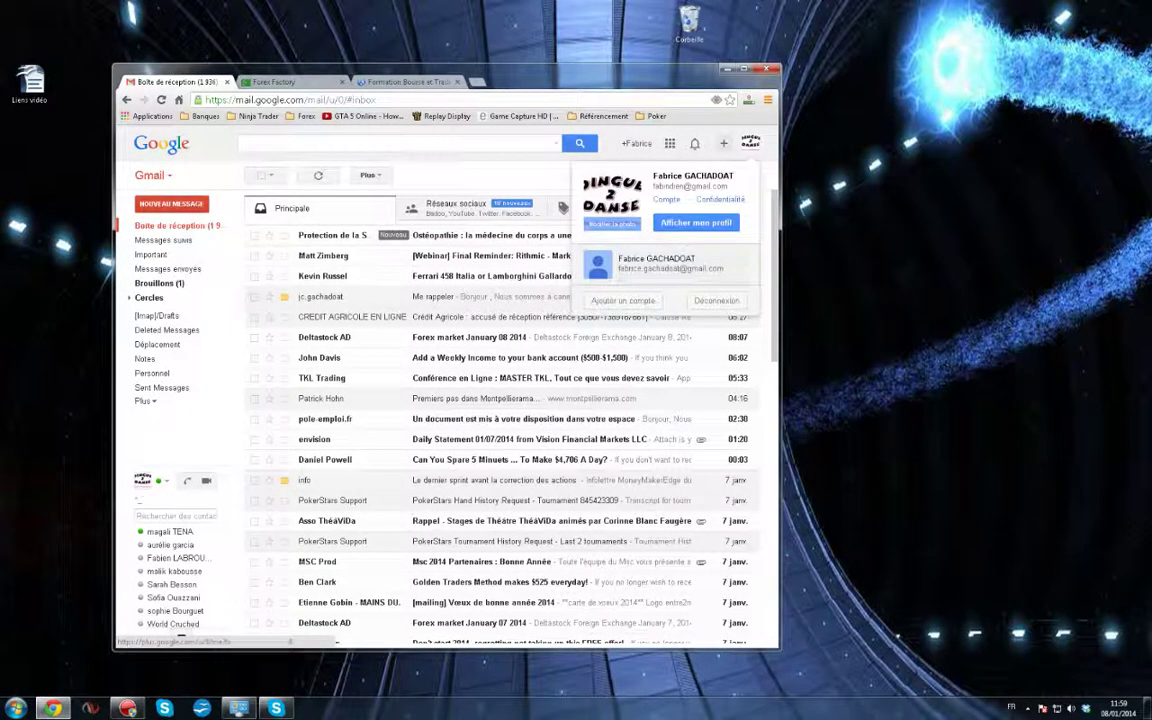
{"action": "left_click", "coordinate": [655, 264]}
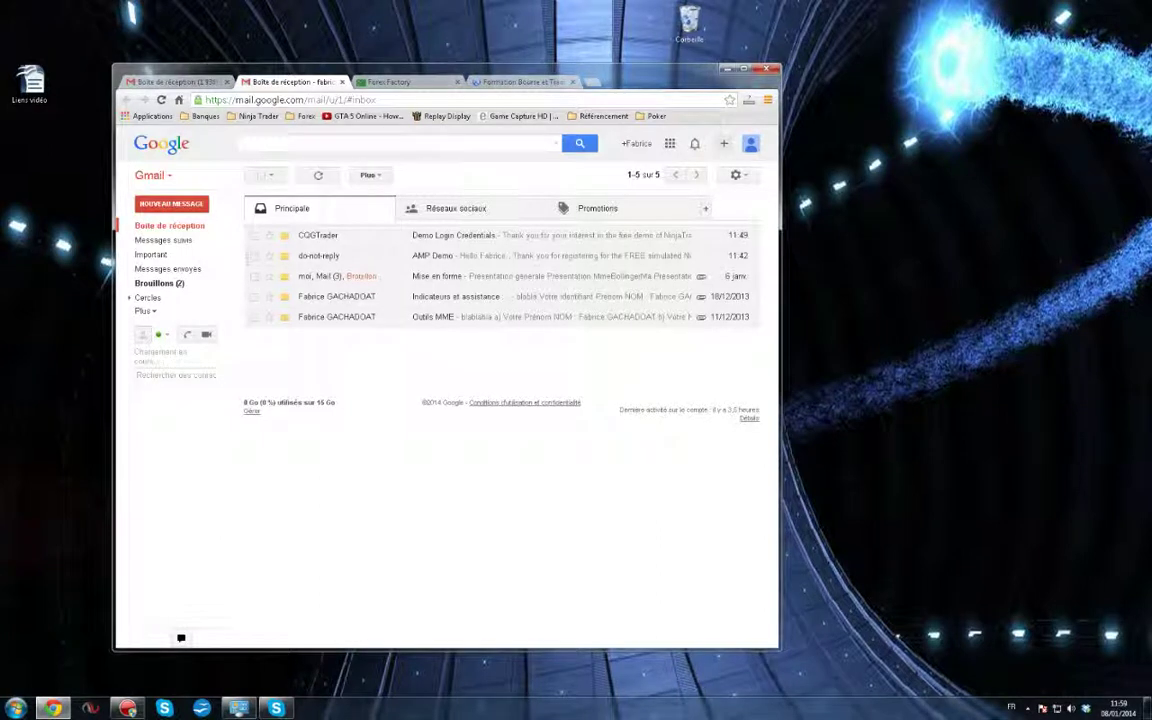
Open the AMP Demo email and select the licence key in it
{"action": "left_click", "coordinate": [433, 256]}
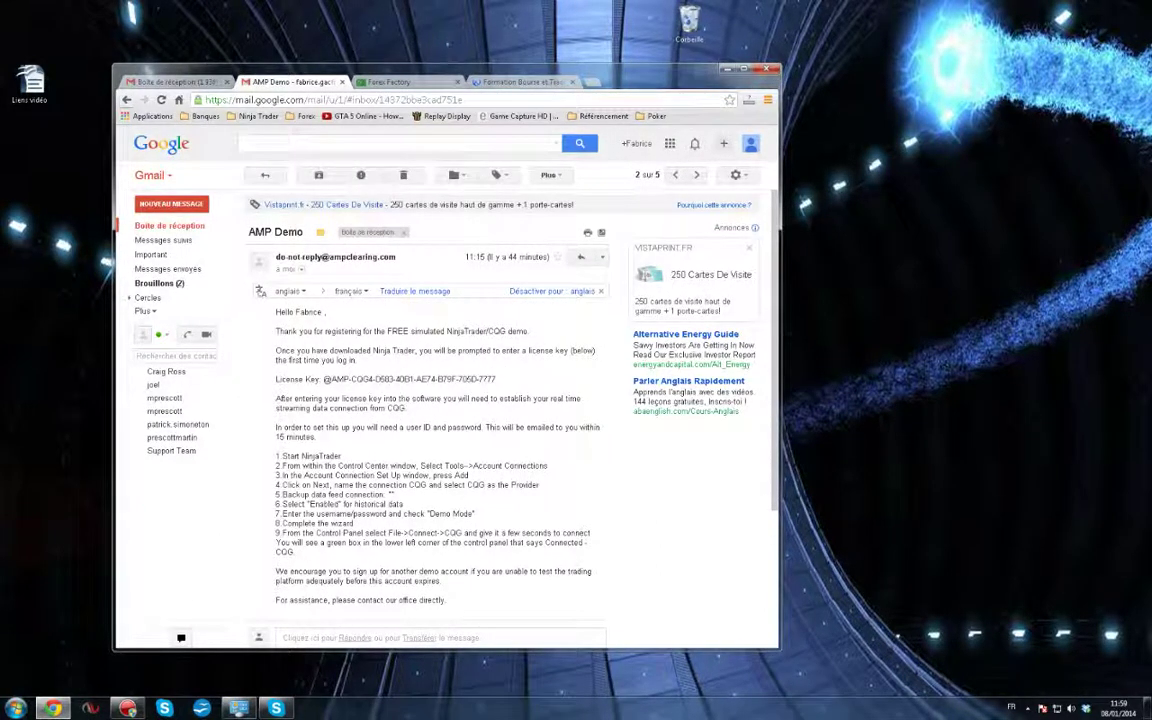
{"action": "left_click", "coordinate": [127, 100]}
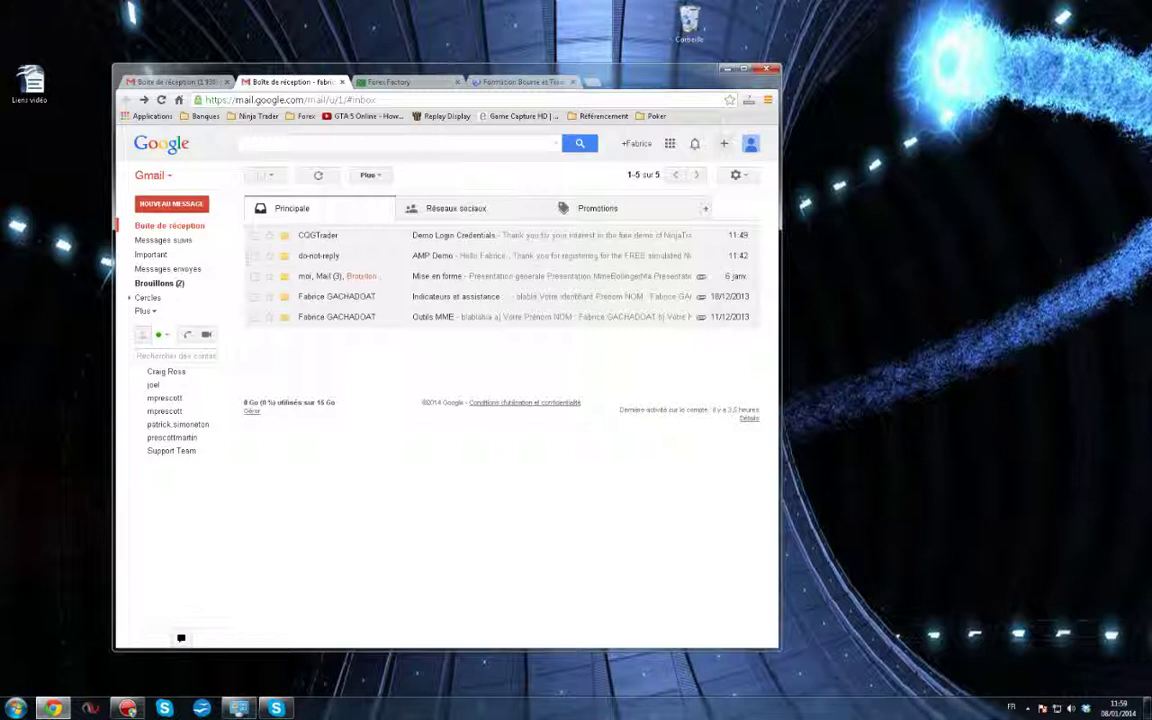
{"action": "left_click", "coordinate": [433, 256]}
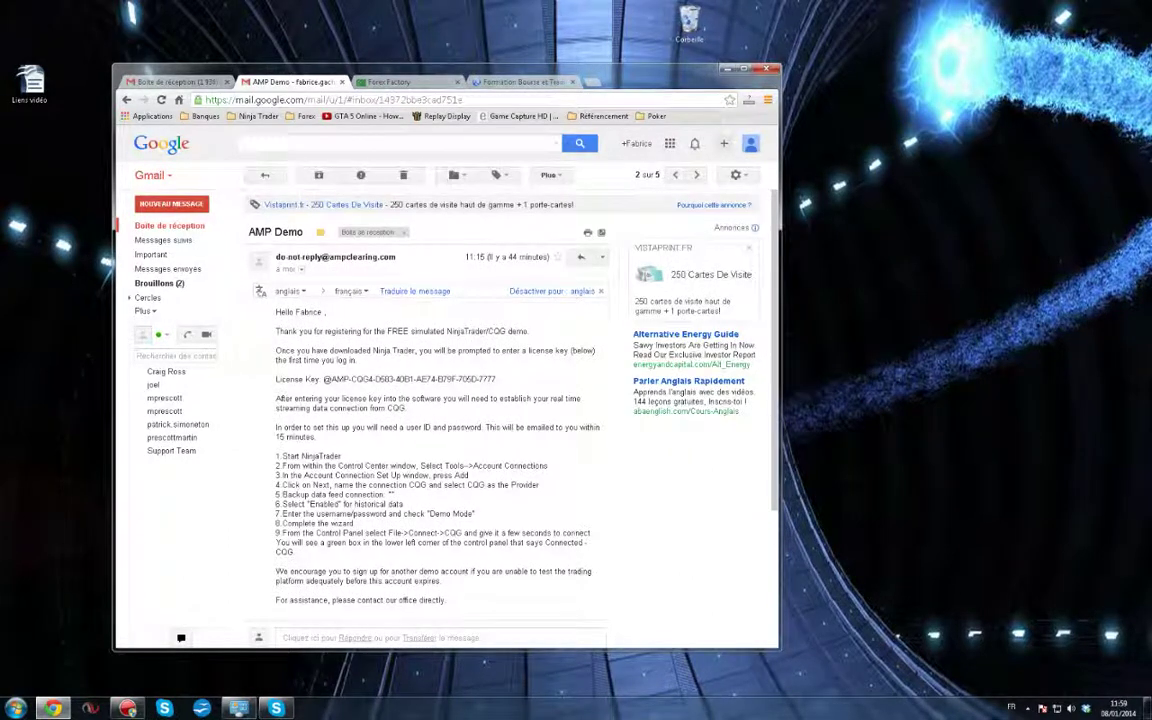
{"action": "left_click_drag", "start_coordinate": [322, 379], "coordinate": [496, 380]}
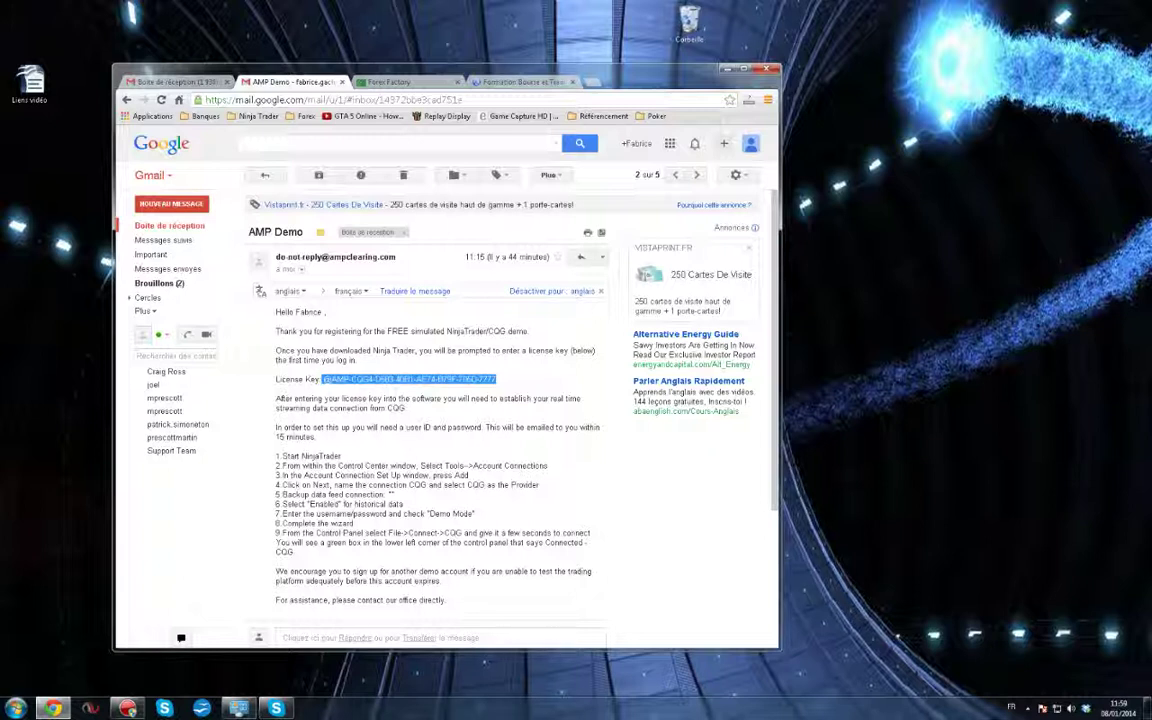
{"action": "left_click", "coordinate": [496, 380]}
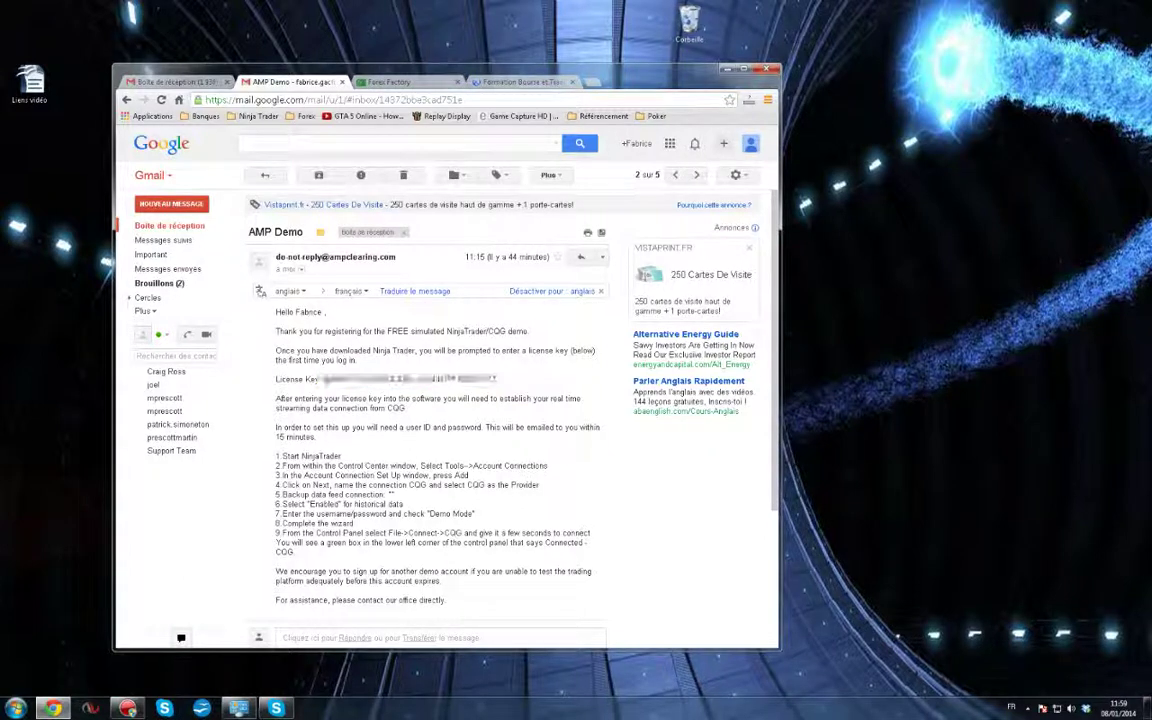
{"action": "left_click_drag", "start_coordinate": [496, 380], "coordinate": [323, 379]}
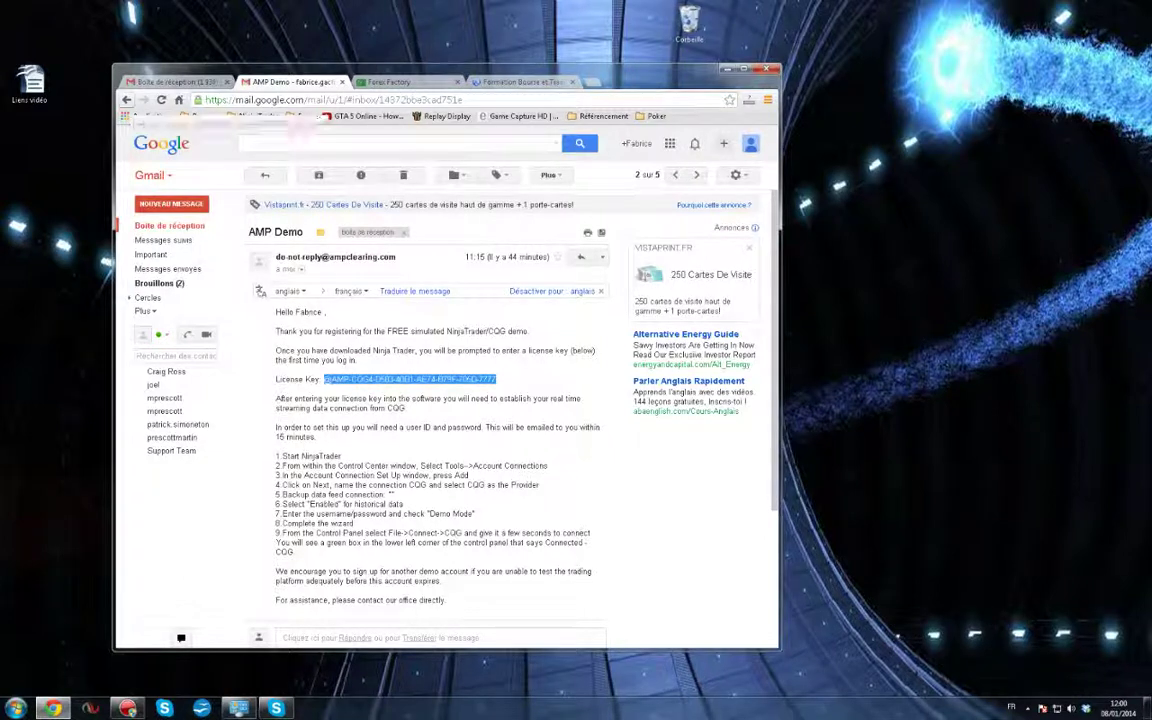
Open the Demo Login Credentials email and select the demo user name and password
{"action": "left_click", "coordinate": [126, 100]}
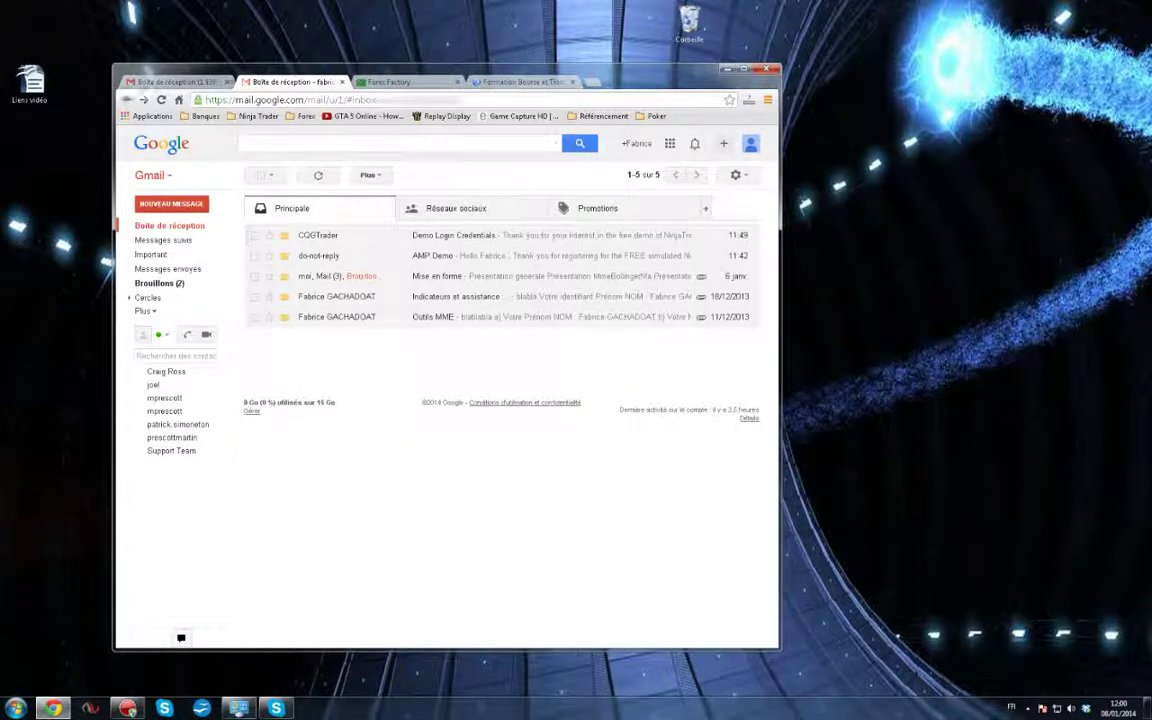
{"action": "left_click", "coordinate": [452, 236]}
{"action": "double_click", "coordinate": [340, 369]}
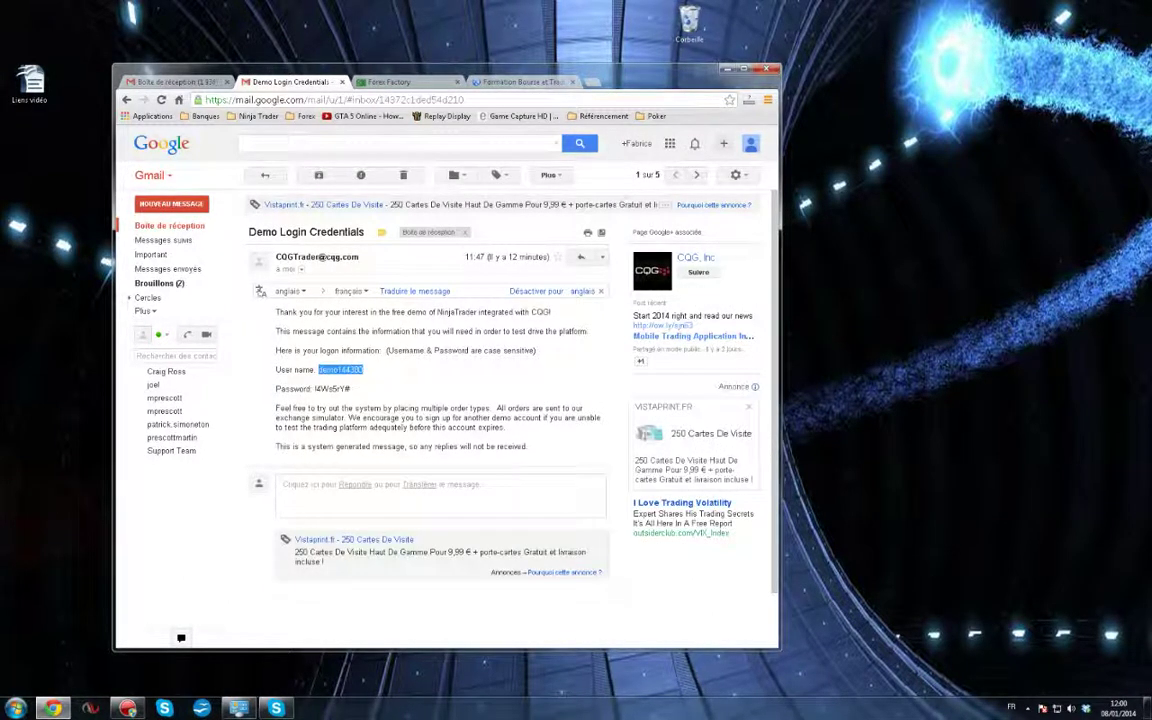
{"action": "double_click", "coordinate": [332, 389]}
{"action": "left_click", "coordinate": [352, 389]}
{"action": "left_click_drag", "start_coordinate": [351, 389], "coordinate": [340, 389]}
{"action": "left_click", "coordinate": [340, 389]}
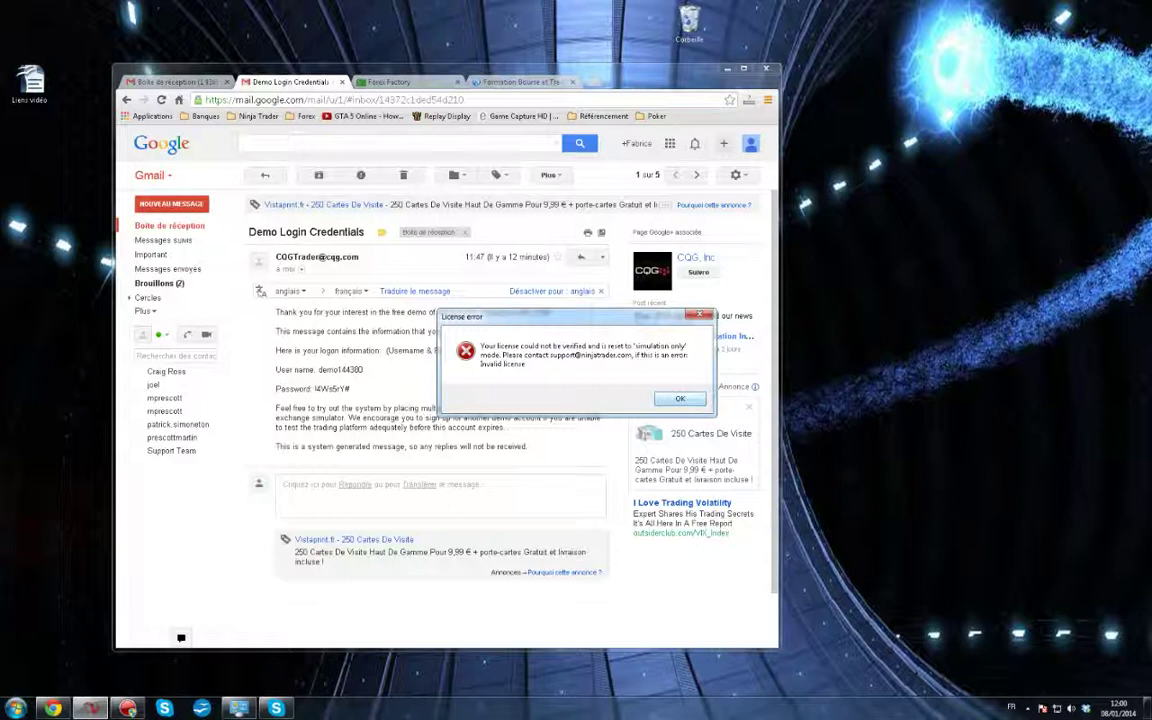
Dismiss the licence error message to reach the Control Center
{"action": "key", "text": "Return"}
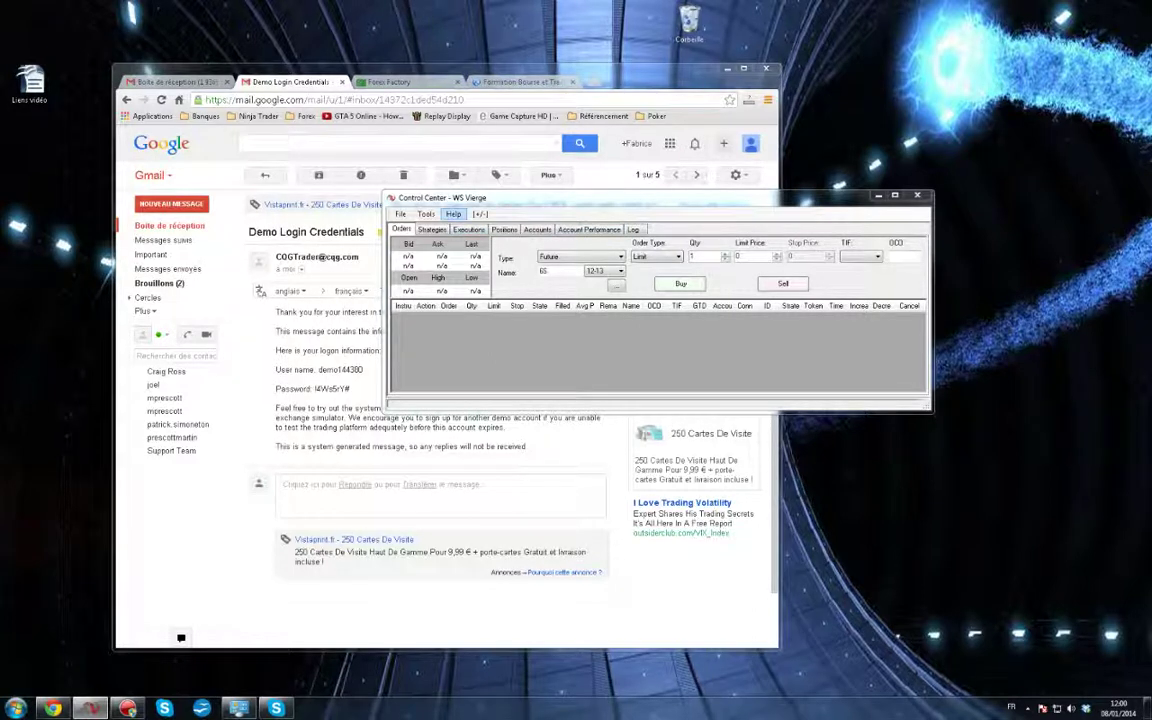
Paste the copied key into Help > License Key and confirm it
{"action": "left_click", "coordinate": [453, 214]}
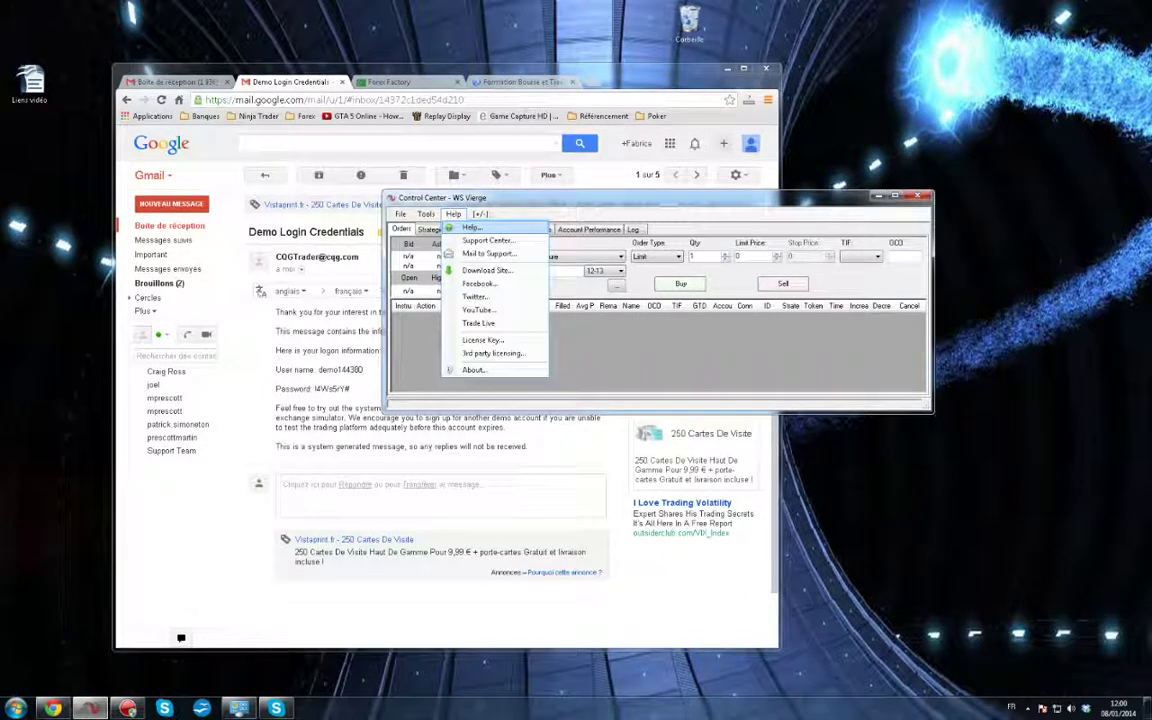
{"action": "left_click", "coordinate": [483, 340]}
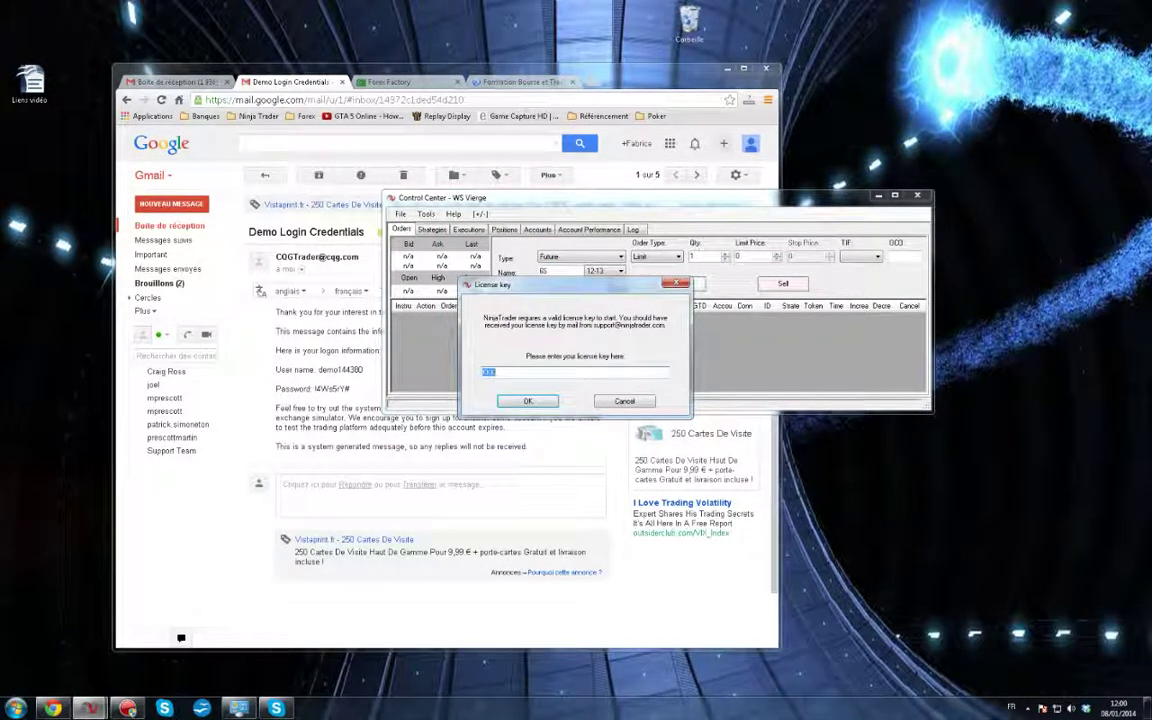
{"action": "key", "text": "ctrl+v"}
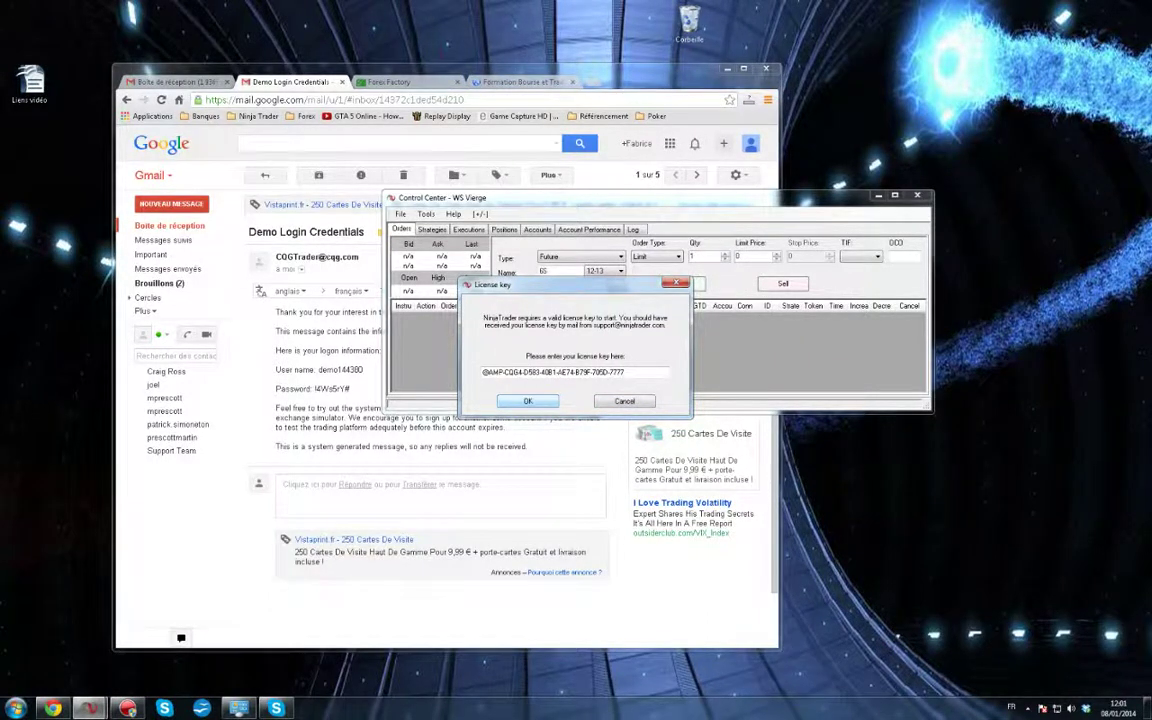
{"action": "key", "text": "Return"}
Re-copy the key from the AMP Demo email and enter it again in License Key
{"action": "key", "text": "alt+F4"}
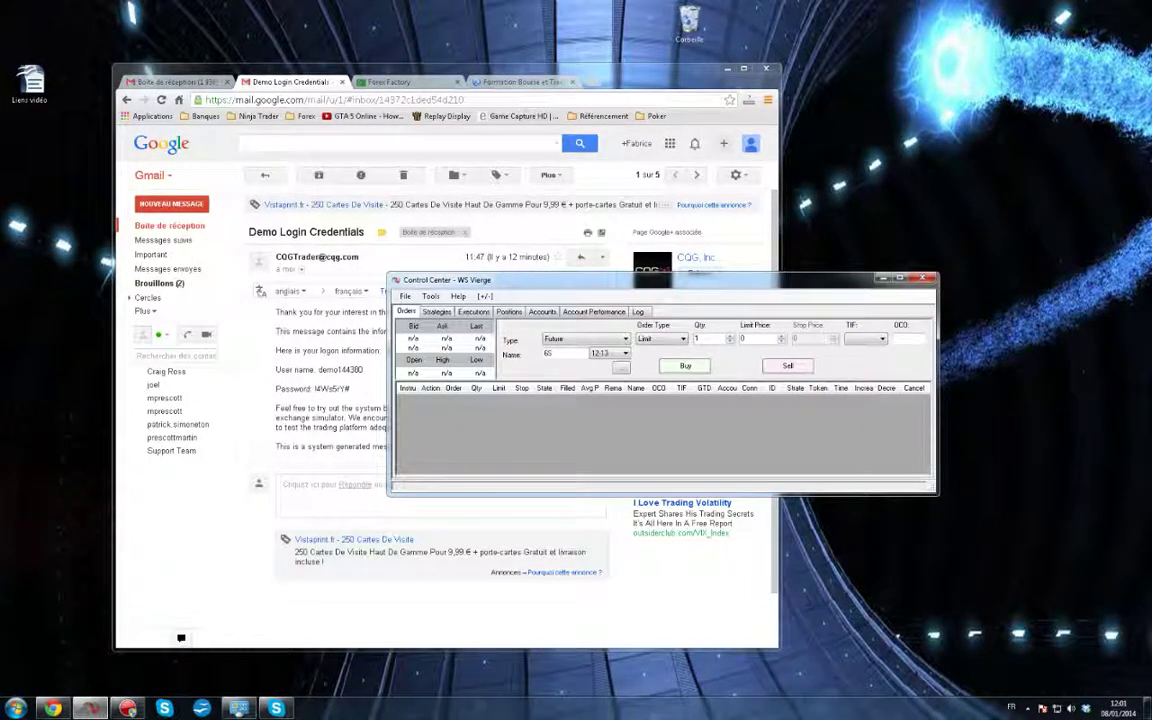
{"action": "left_click", "coordinate": [240, 400]}
{"action": "left_click", "coordinate": [127, 100]}
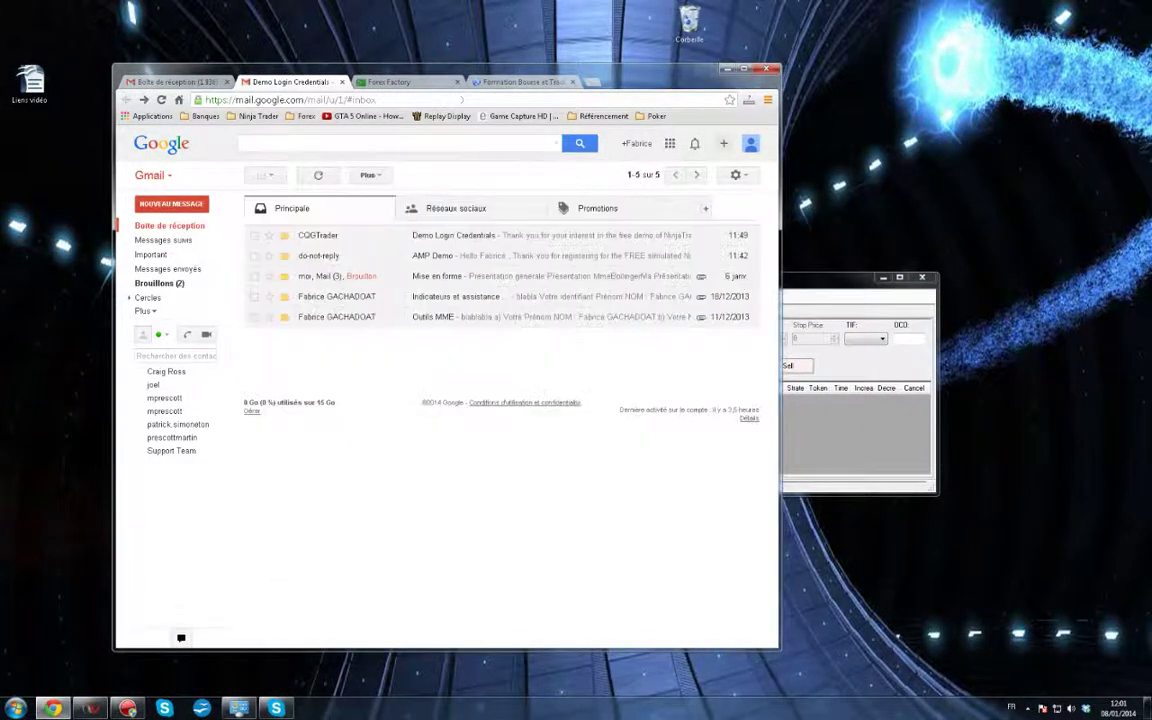
{"action": "left_click", "coordinate": [430, 256]}
{"action": "left_click_drag", "start_coordinate": [496, 379], "coordinate": [323, 379]}
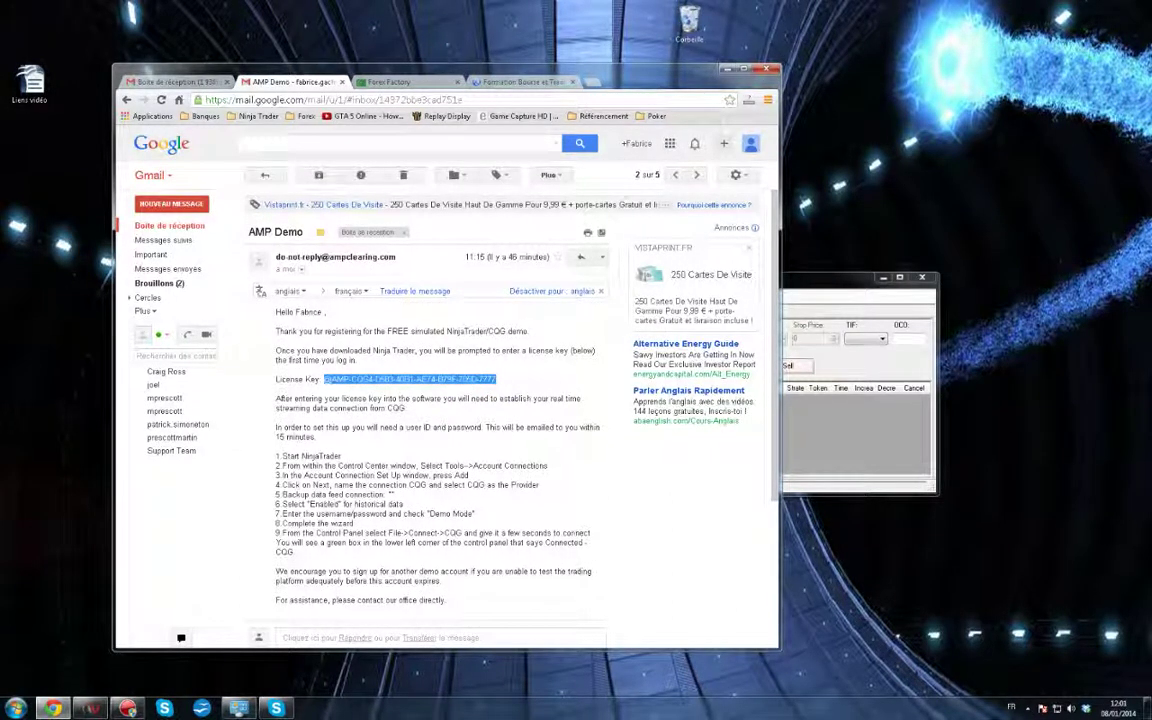
{"action": "left_click", "coordinate": [858, 435]}
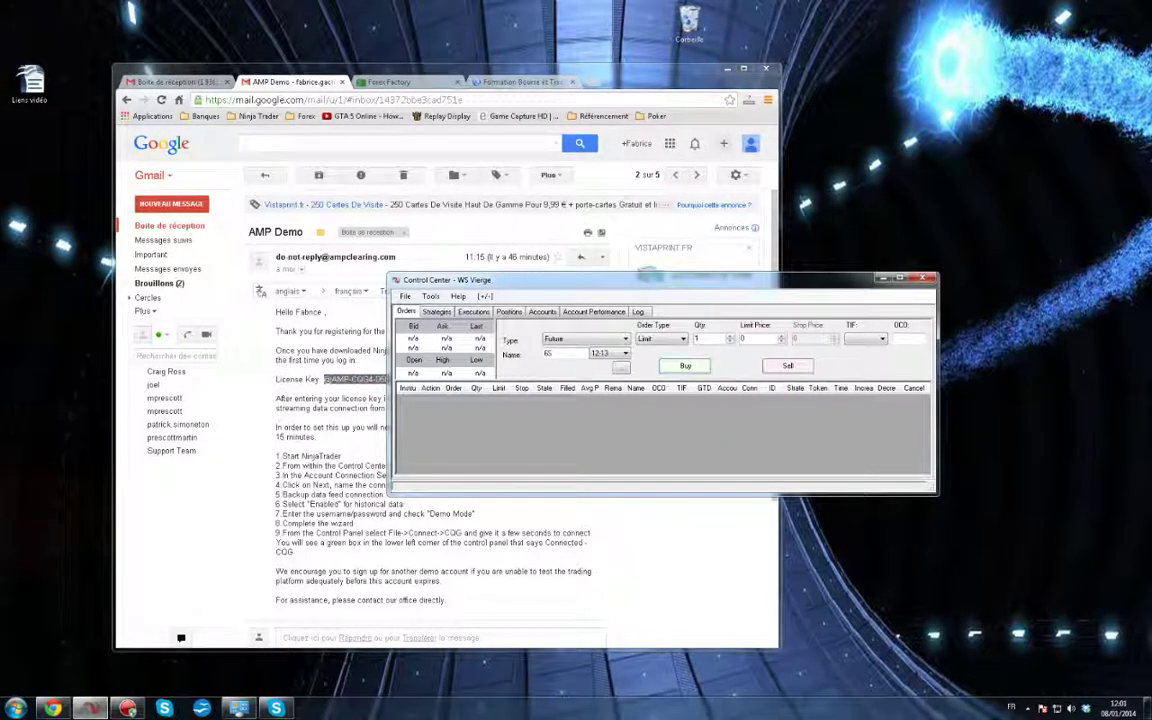
{"action": "left_click", "coordinate": [458, 296]}
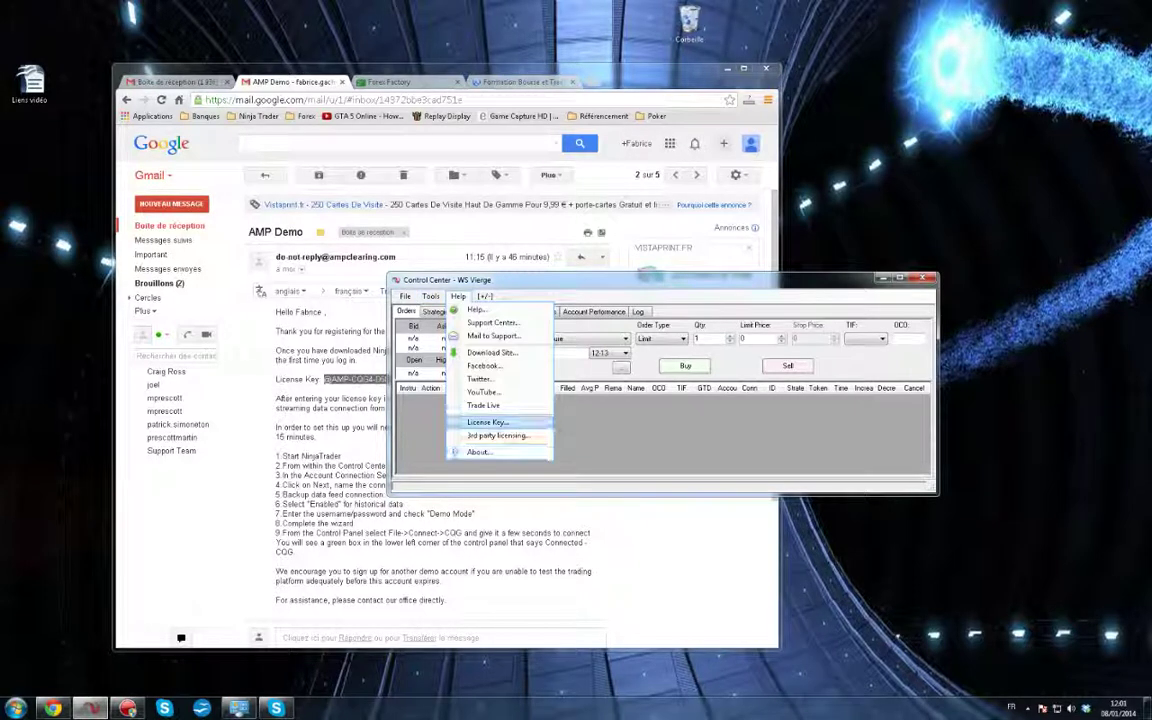
{"action": "left_click", "coordinate": [488, 421]}
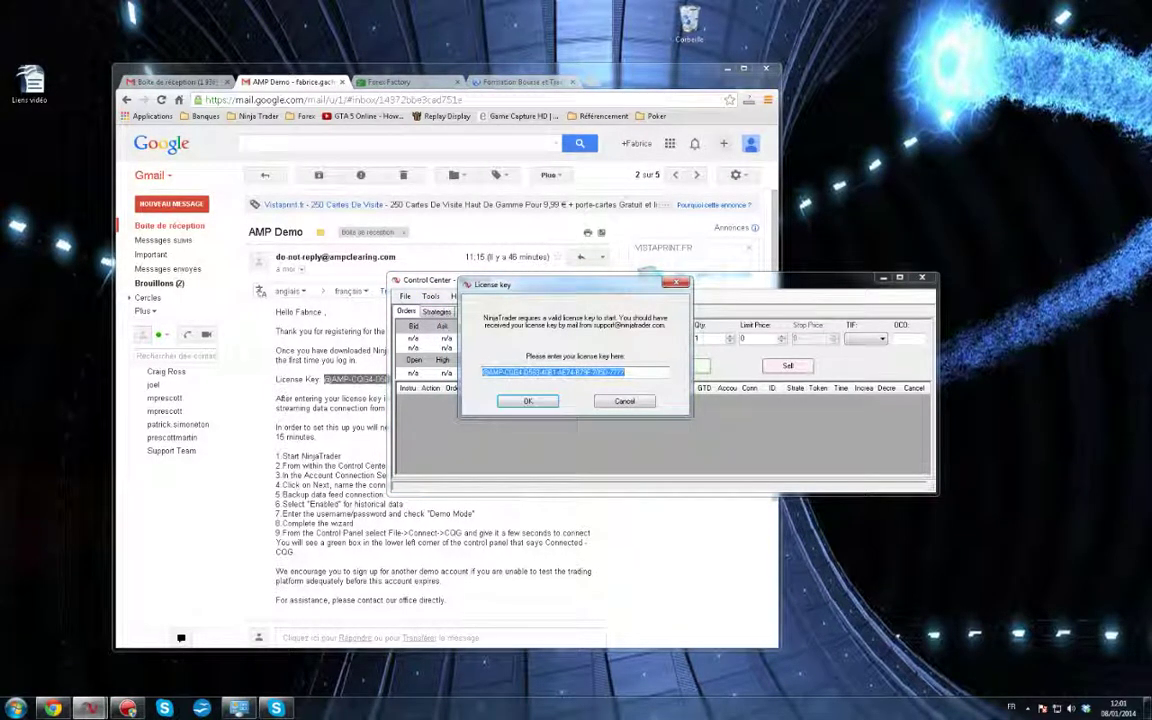
{"action": "key", "text": "ctrl+v"}
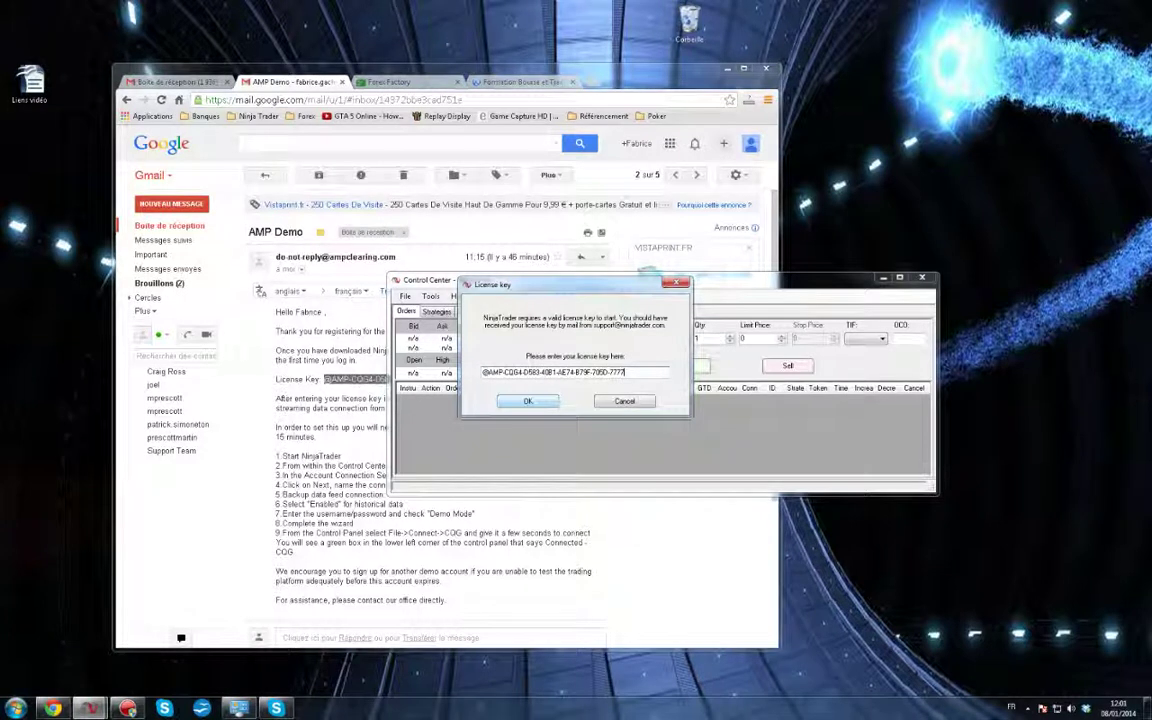
{"action": "key", "text": "Return"}
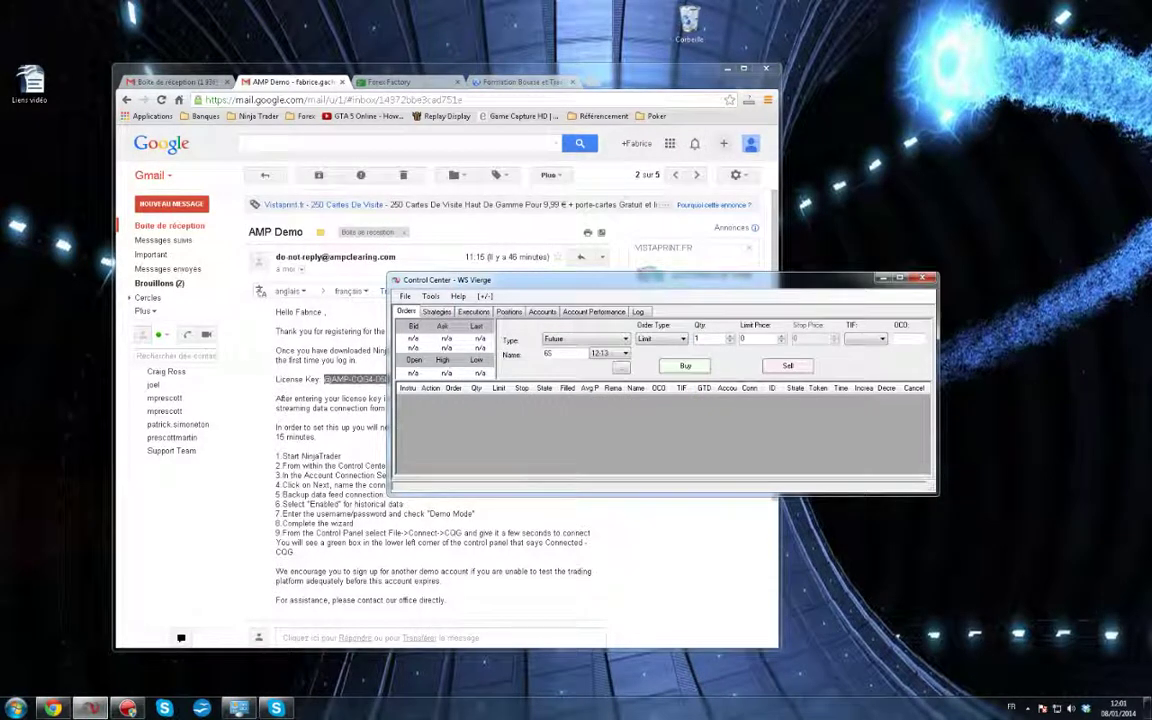
In Account Connection Set Up, add a connection named 'Connection AMP' using the CQG provider
{"action": "left_click_drag", "start_coordinate": [628, 281], "coordinate": [806, 30]}
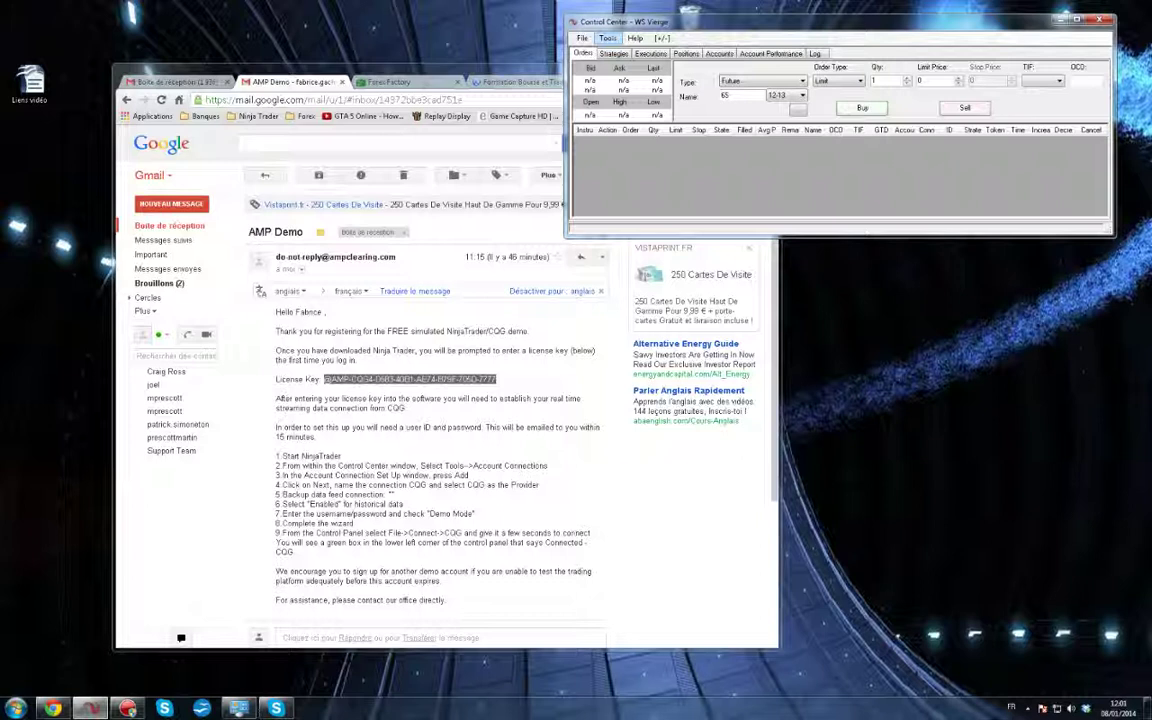
{"action": "left_click", "coordinate": [608, 38]}
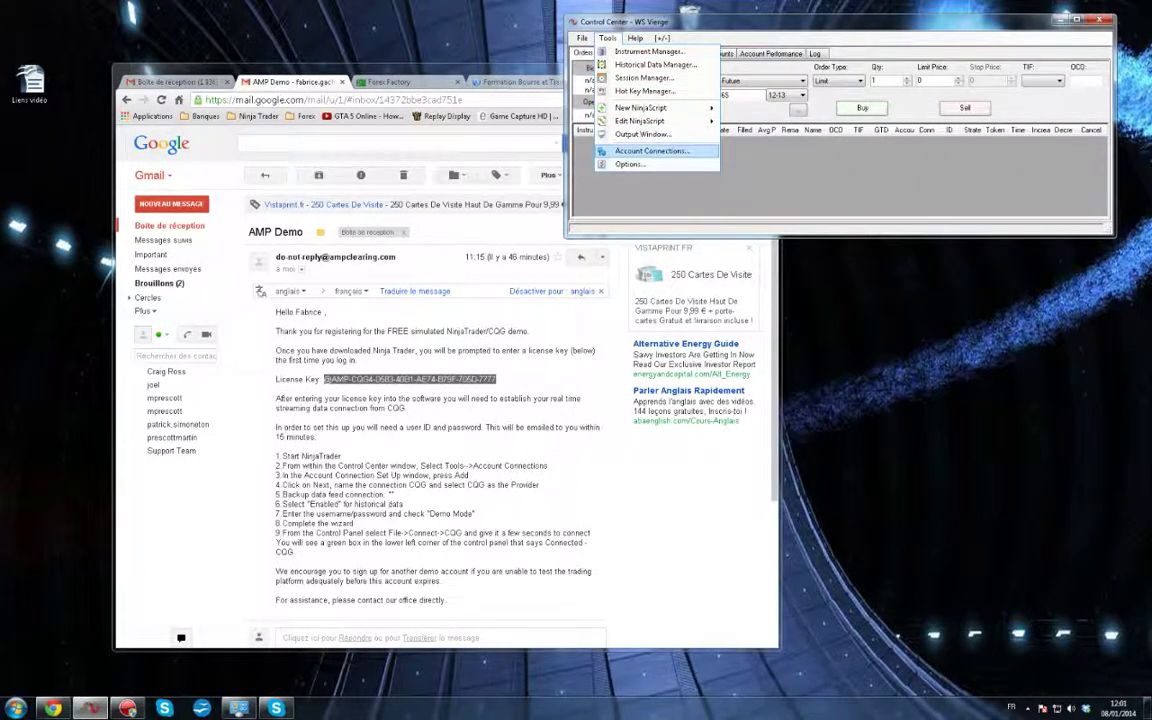
{"action": "left_click", "coordinate": [651, 150]}
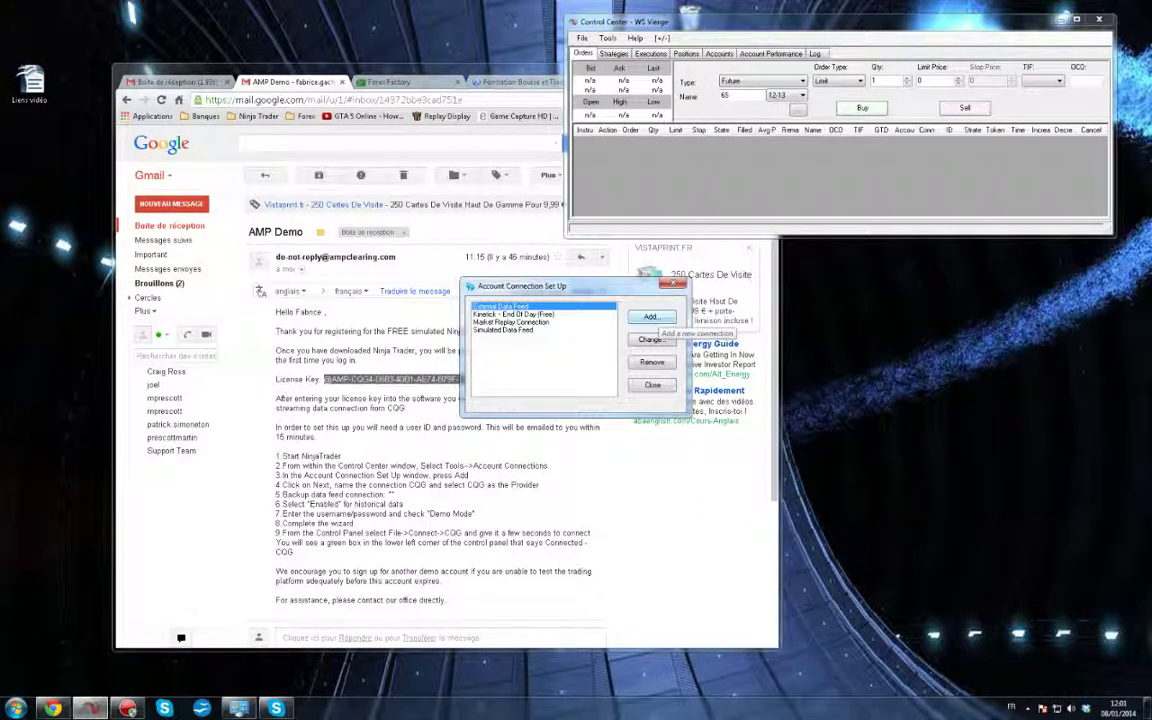
{"action": "left_click", "coordinate": [650, 317]}
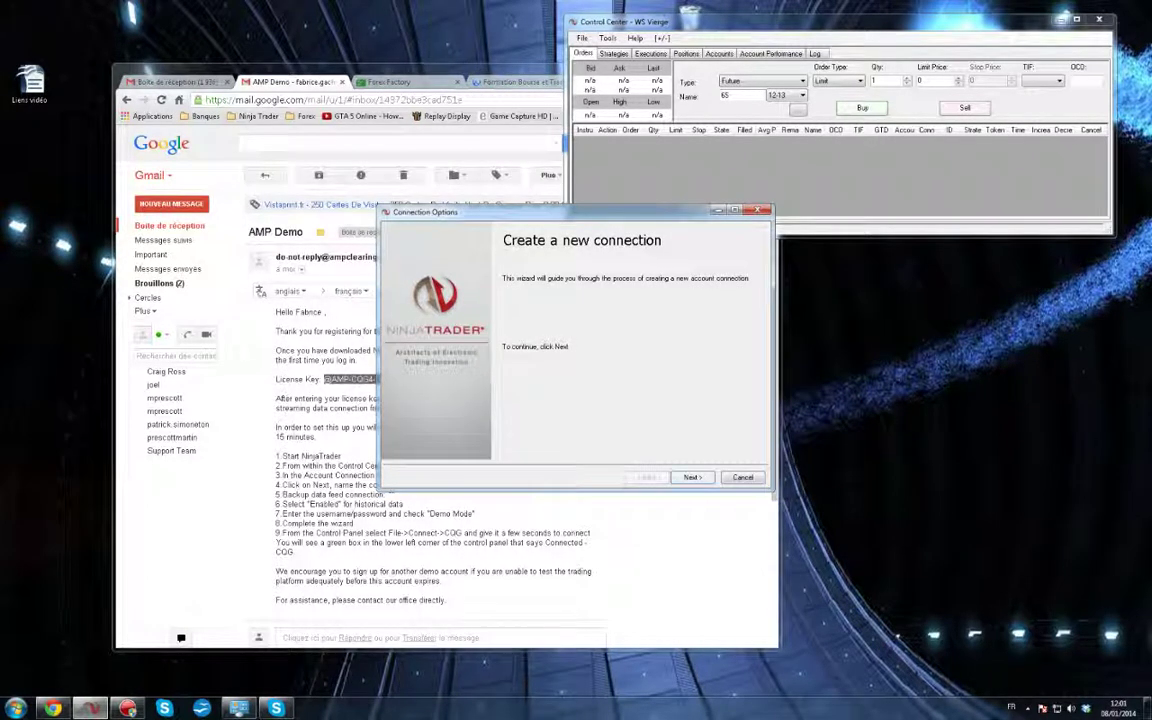
{"action": "left_click", "coordinate": [692, 477]}
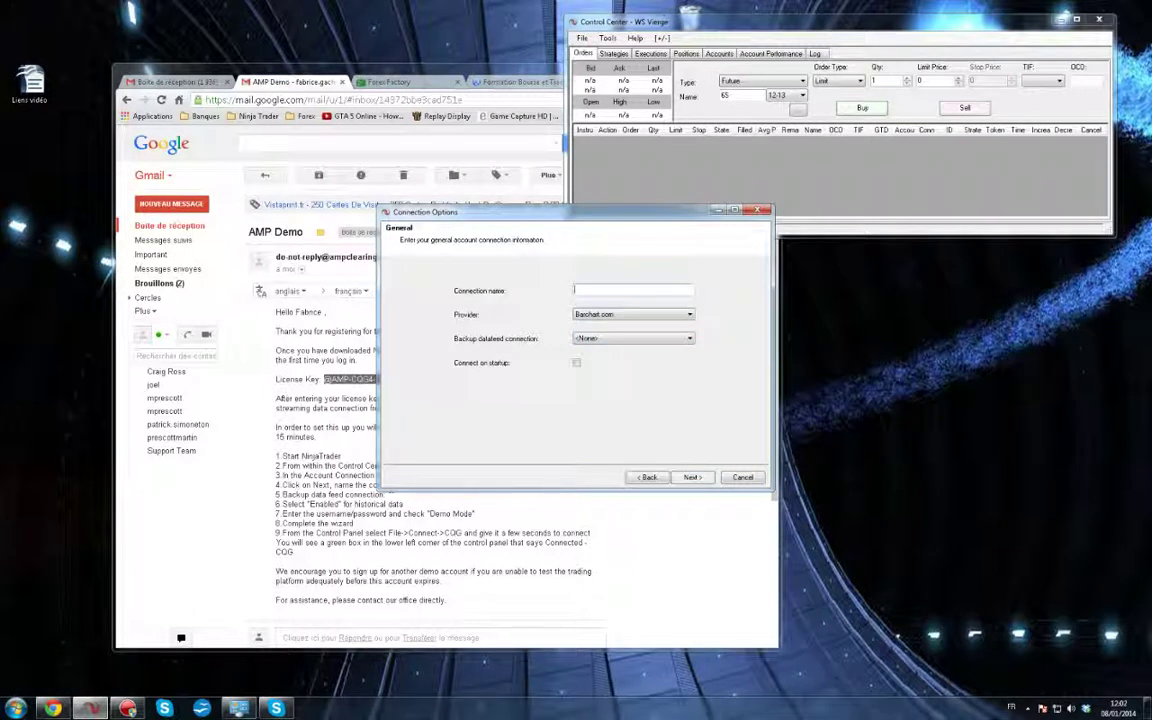
{"action": "type", "text": "Connection AMP"}
{"action": "left_click", "coordinate": [633, 314]}
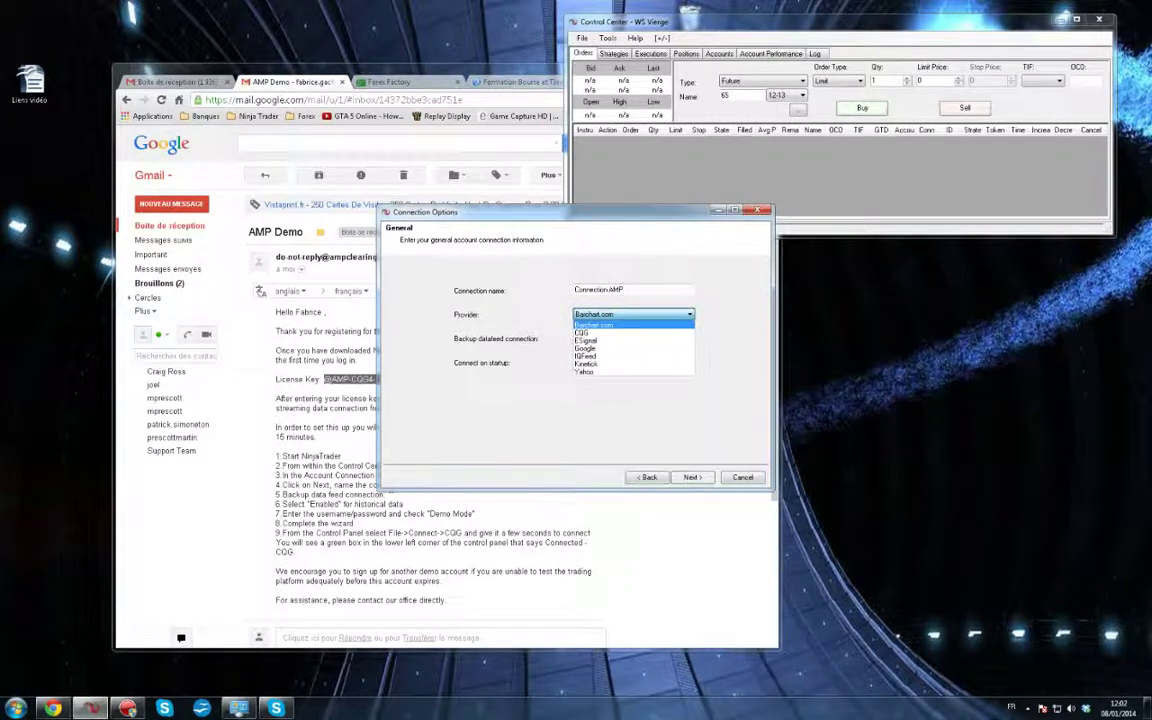
{"action": "left_click", "coordinate": [600, 333]}
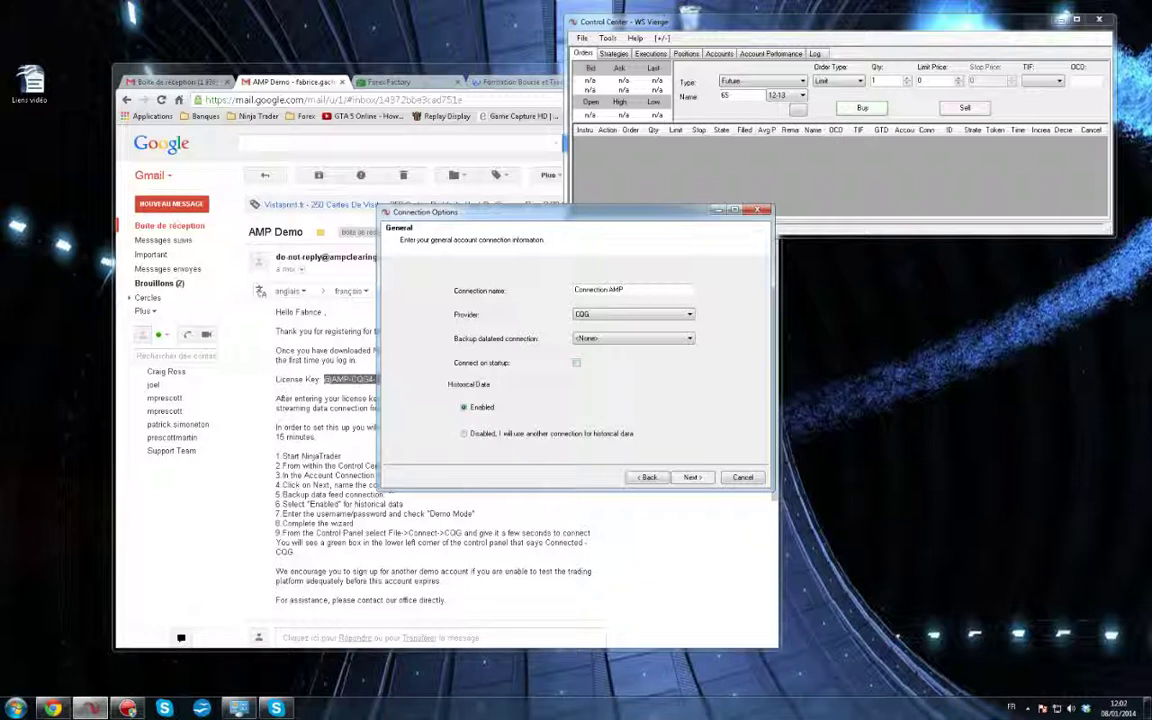
Paste the demo user name and password from the credentials email into the CQG fields
{"action": "left_click", "coordinate": [692, 477]}
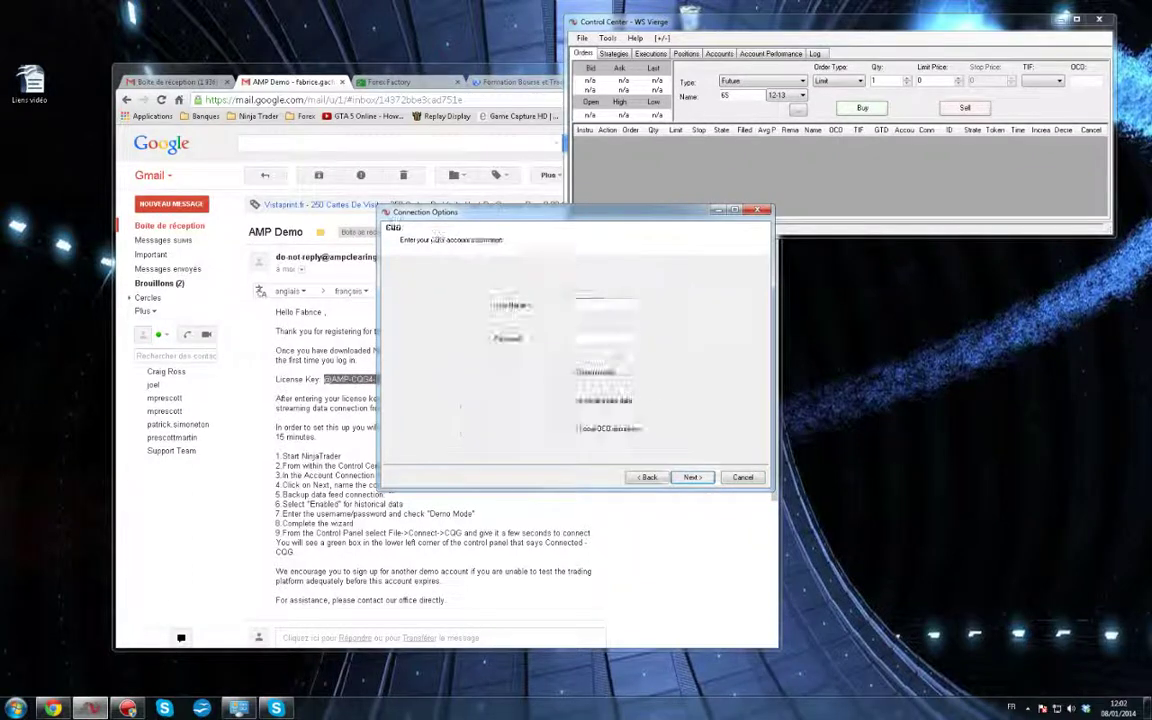
{"action": "left_click_drag", "start_coordinate": [540, 212], "coordinate": [741, 259]}
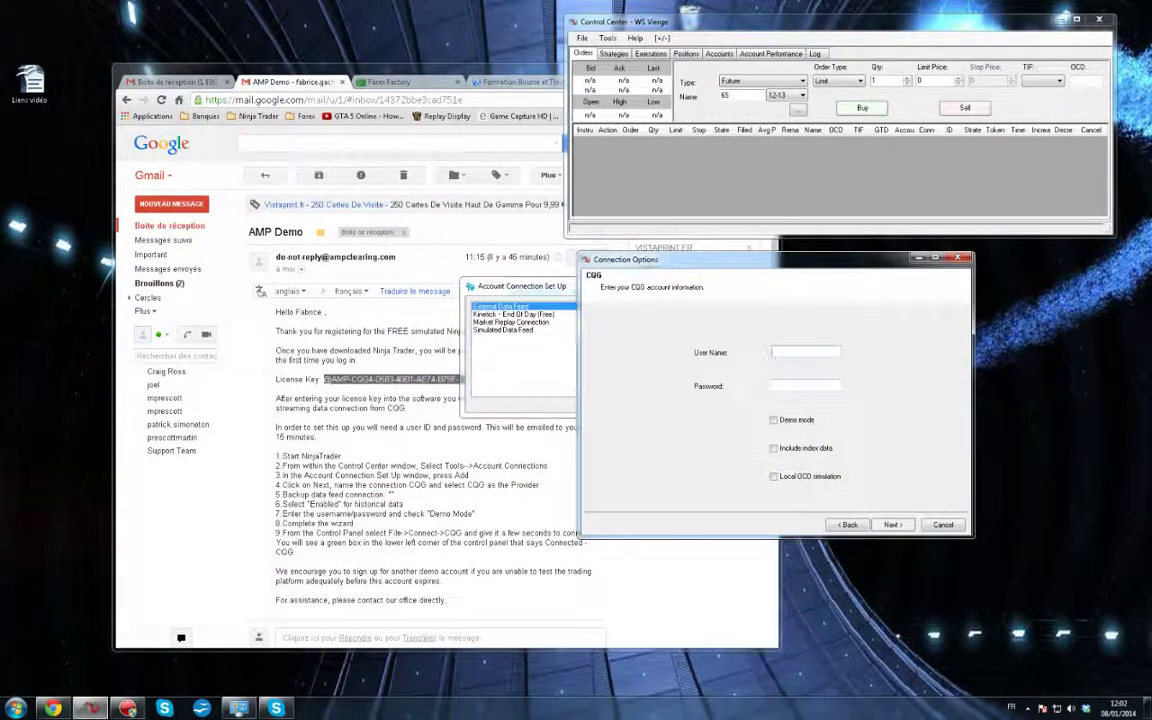
{"action": "left_click", "coordinate": [430, 447]}
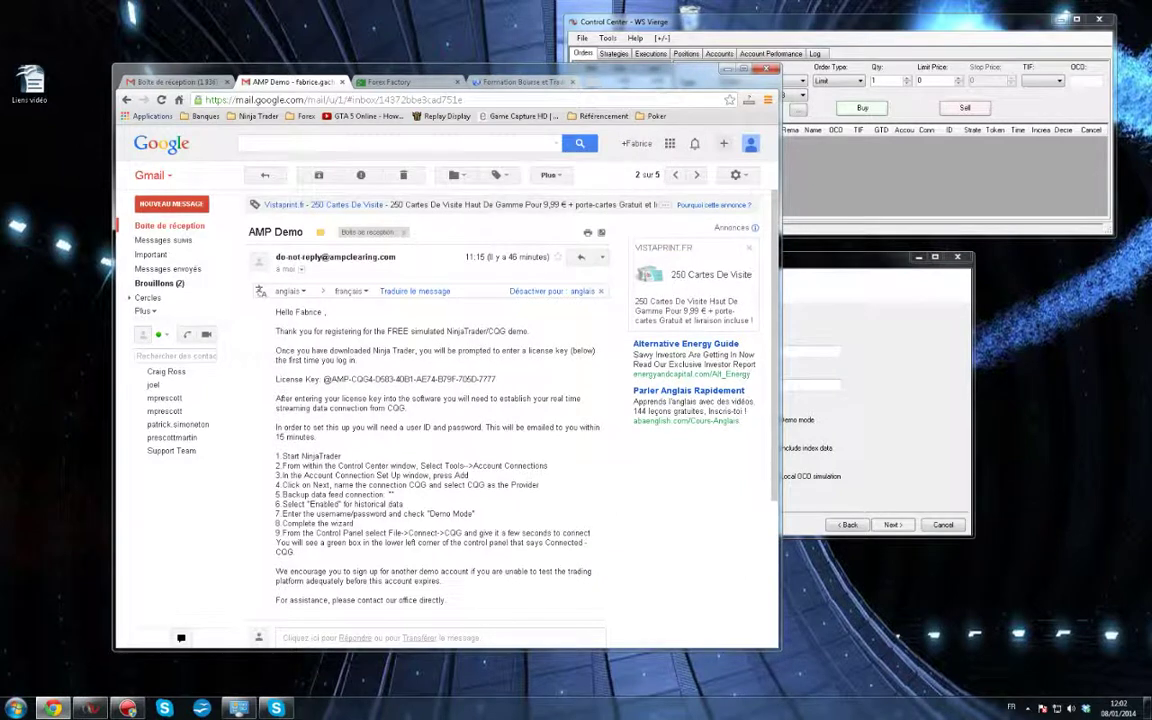
{"action": "left_click", "coordinate": [126, 99]}
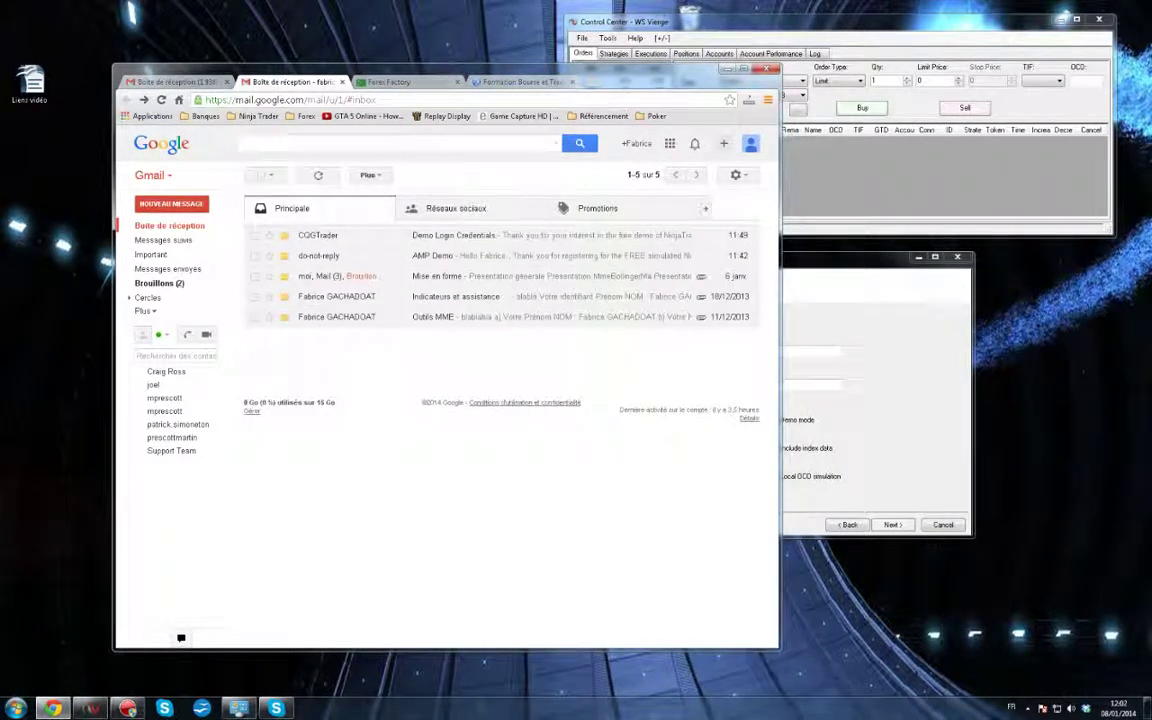
{"action": "left_click", "coordinate": [453, 236]}
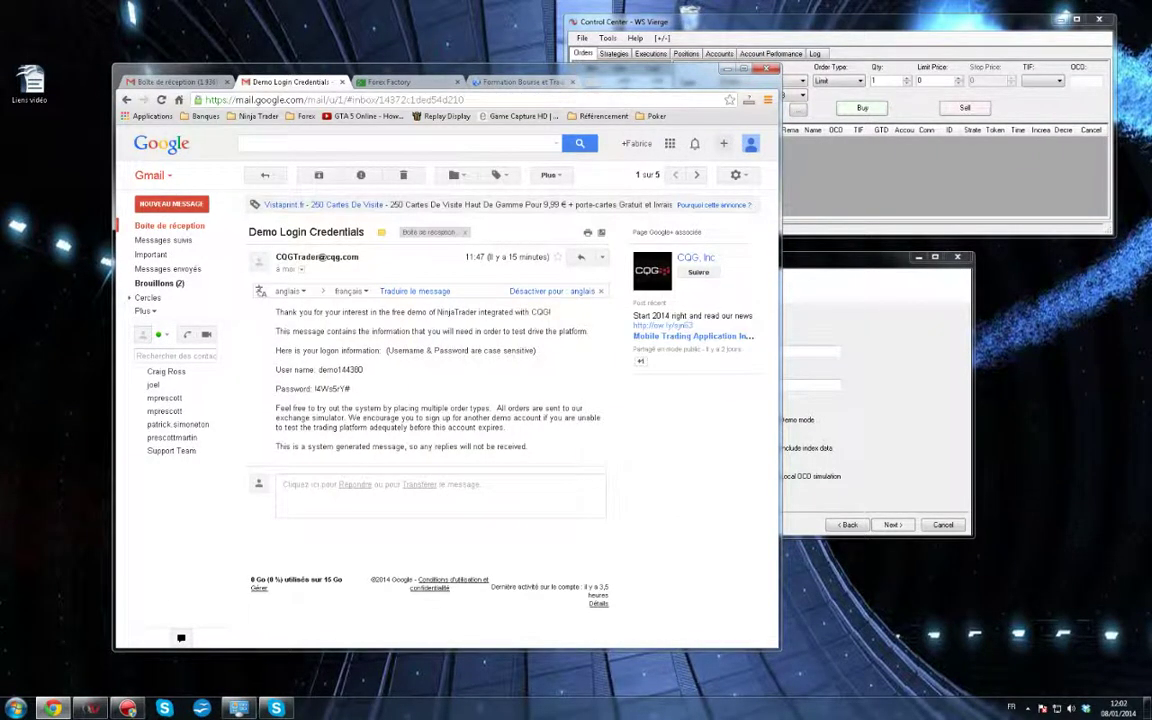
{"action": "double_click", "coordinate": [341, 370]}
{"action": "key", "text": "ctrl+c"}
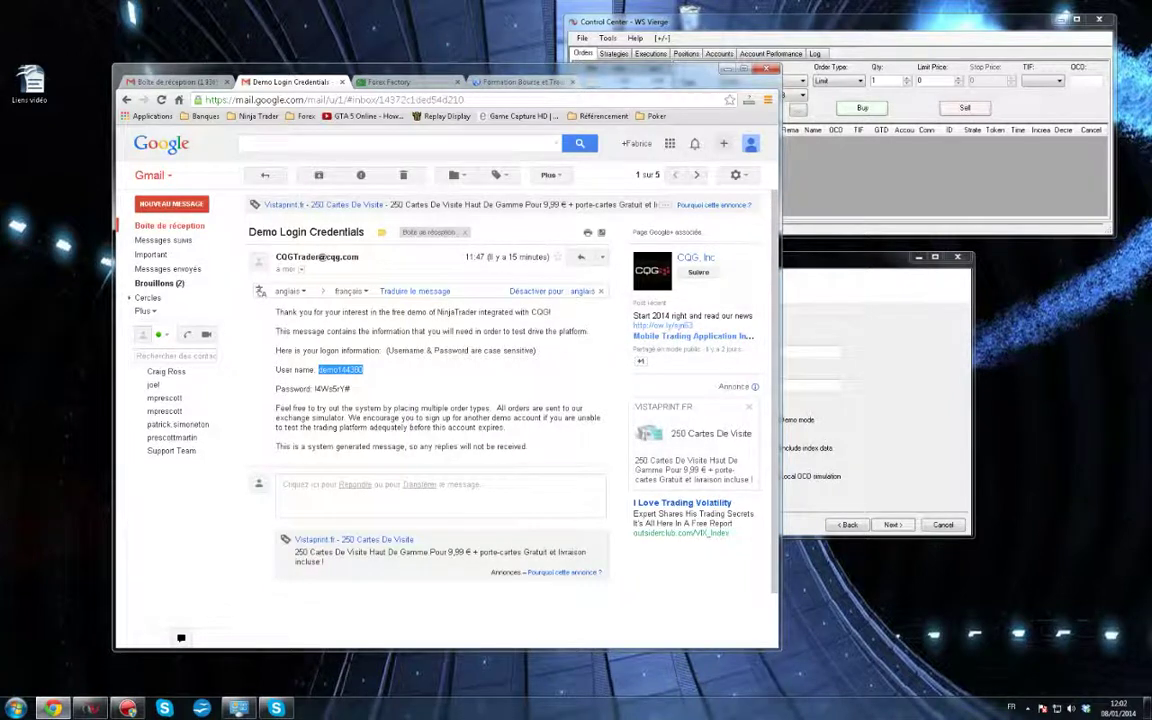
{"action": "left_click", "coordinate": [812, 352]}
{"action": "key", "text": "ctrl+v"}
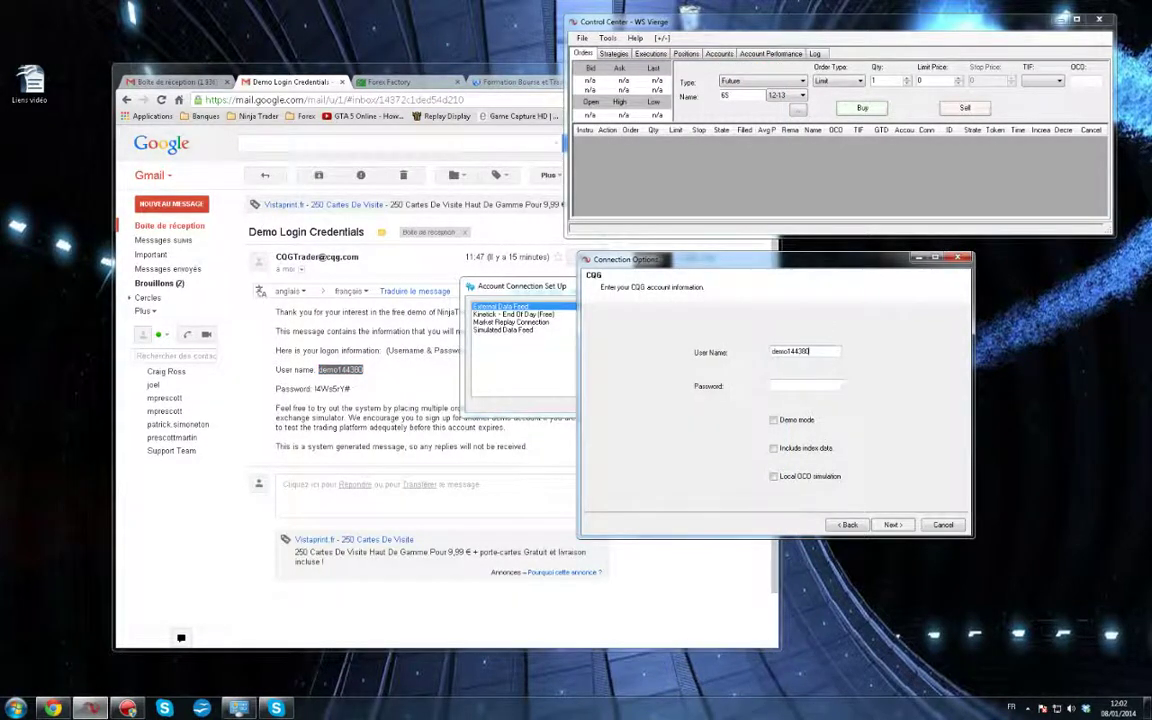
{"action": "left_click", "coordinate": [350, 389]}
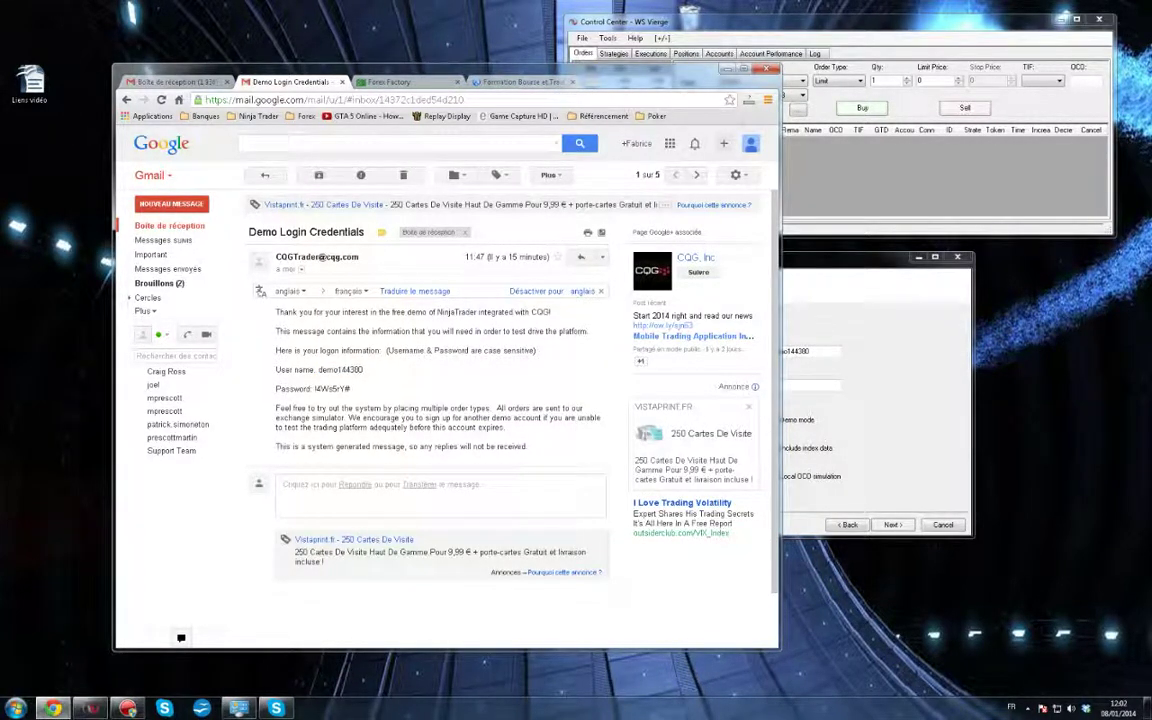
{"action": "left_click_drag", "start_coordinate": [350, 389], "coordinate": [314, 389]}
{"action": "left_click", "coordinate": [811, 386]}
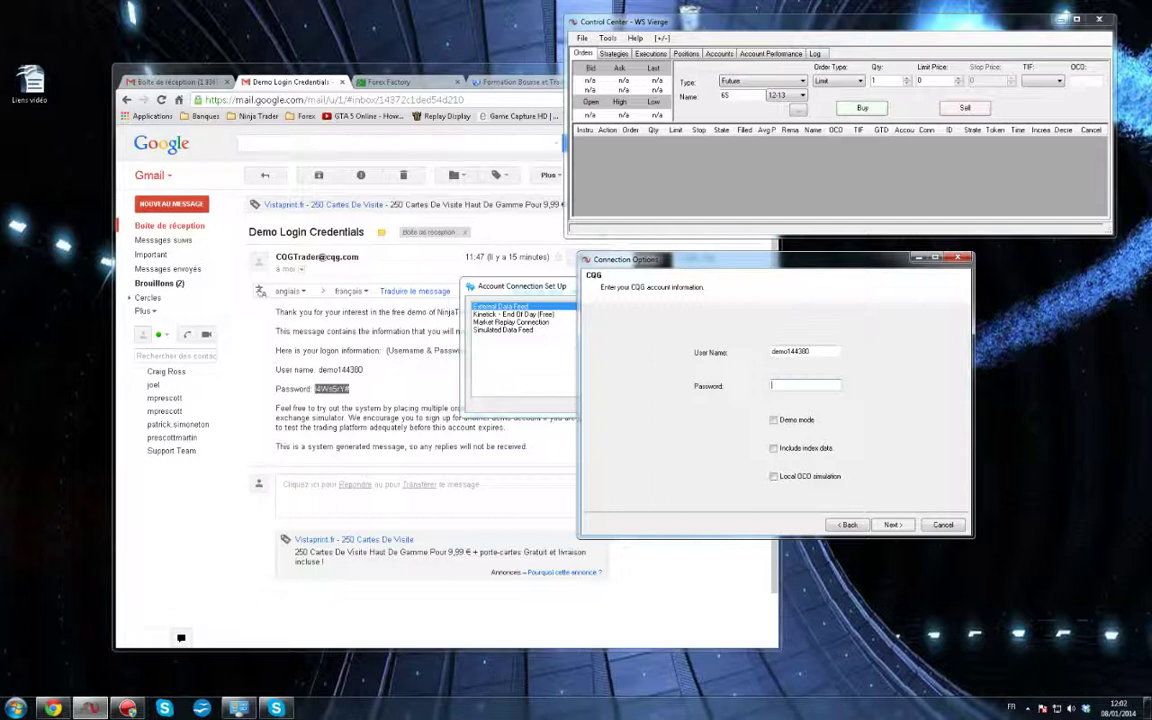
{"action": "key", "text": "ctrl+v"}
Enable demo mode, finish the connection, acknowledge the OCO disclaimer and close the list
{"action": "left_click", "coordinate": [774, 420]}
{"action": "left_click", "coordinate": [893, 525]}
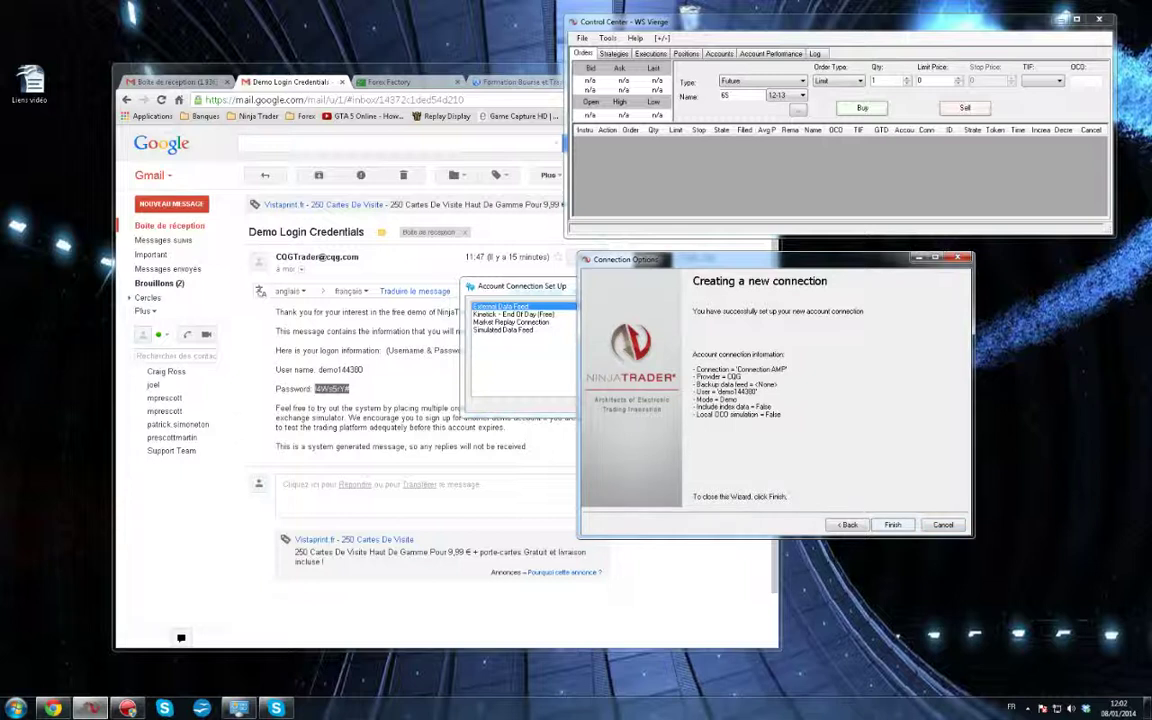
{"action": "left_click", "coordinate": [893, 525]}
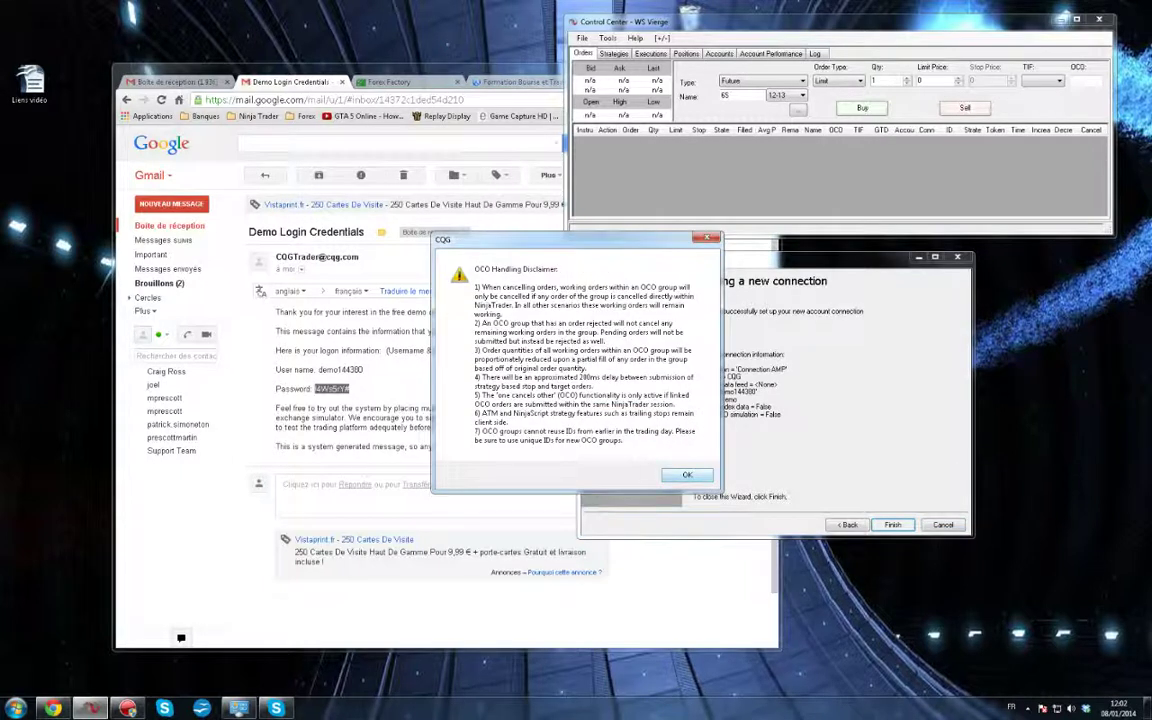
{"action": "left_click", "coordinate": [687, 475]}
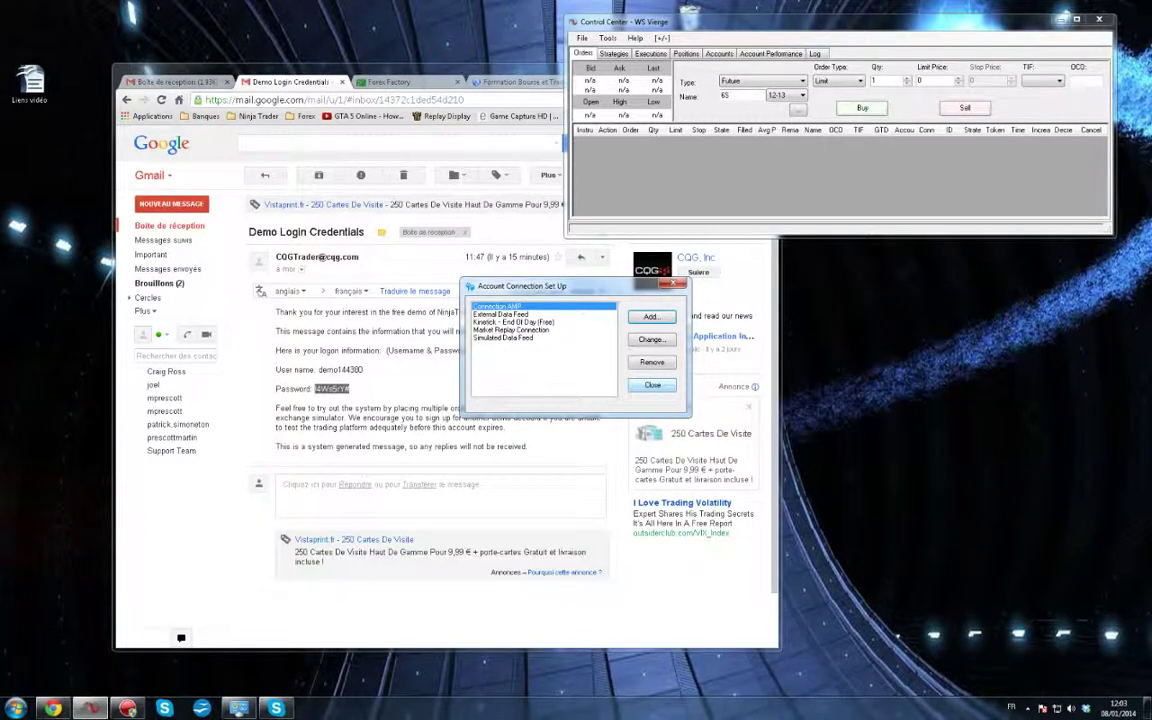
{"action": "left_click", "coordinate": [652, 385]}
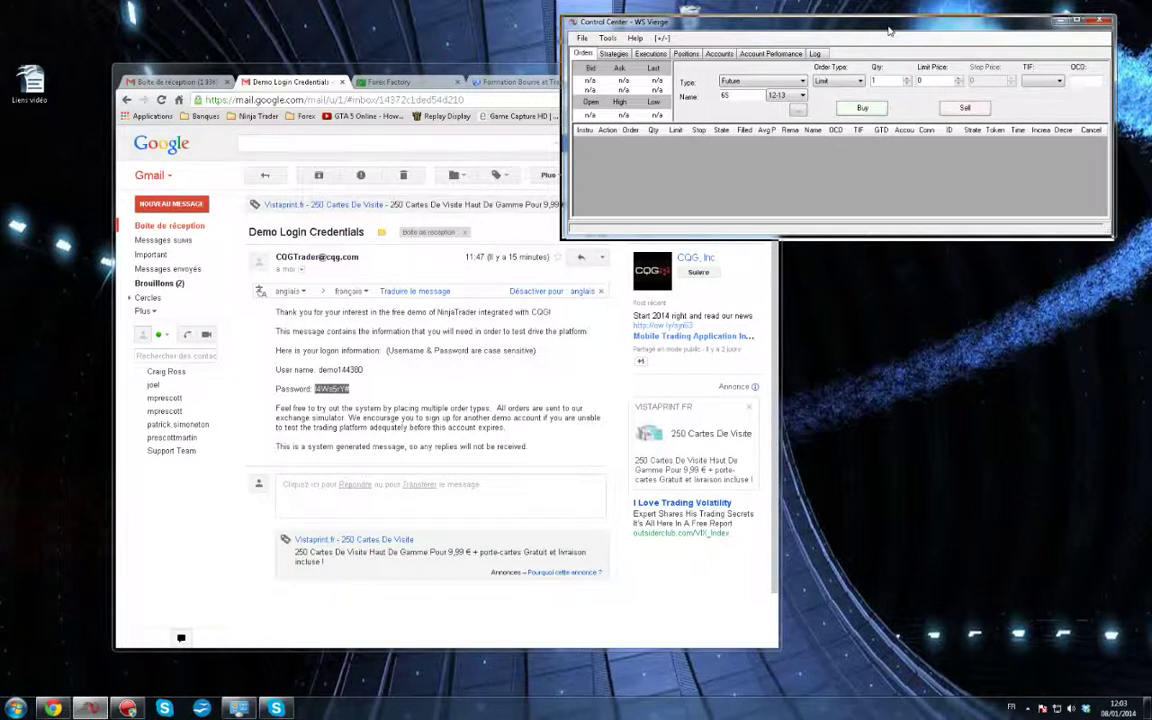
{"action": "left_click_drag", "start_coordinate": [889, 24], "coordinate": [730, 67]}
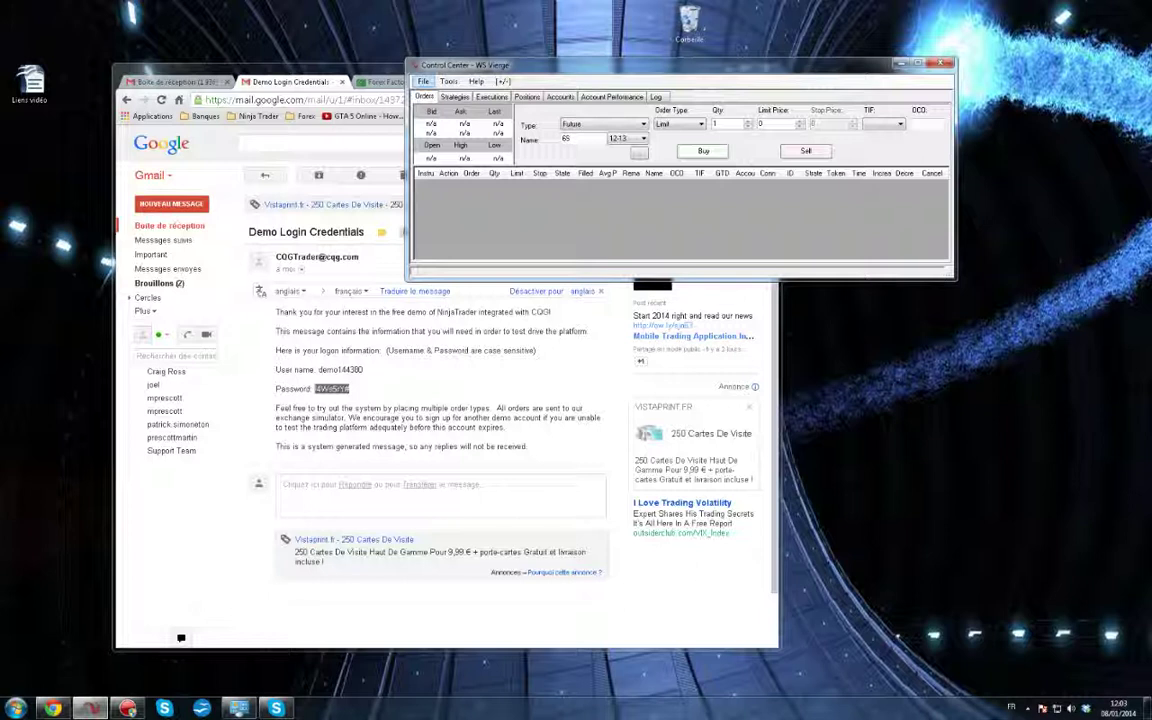
Connect NinjaTrader through the Connection AMP connection from the File > Connect menu
{"action": "left_click", "coordinate": [423, 82]}
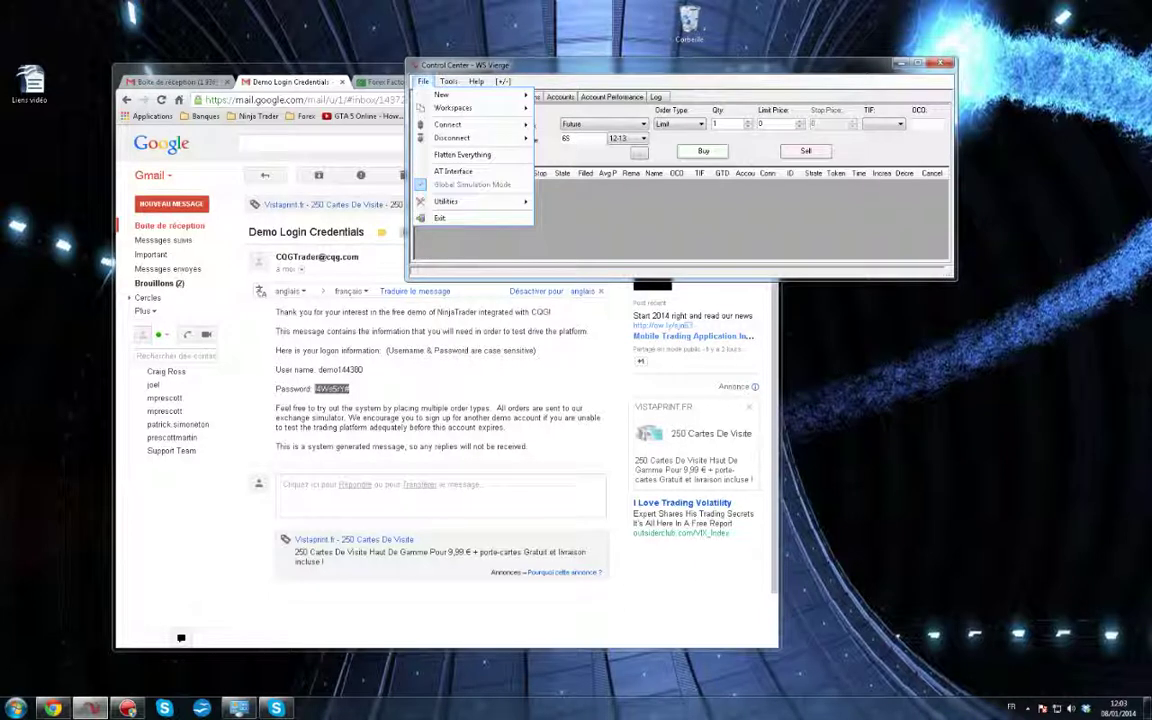
{"action": "mouse_move", "coordinate": [449, 125]}
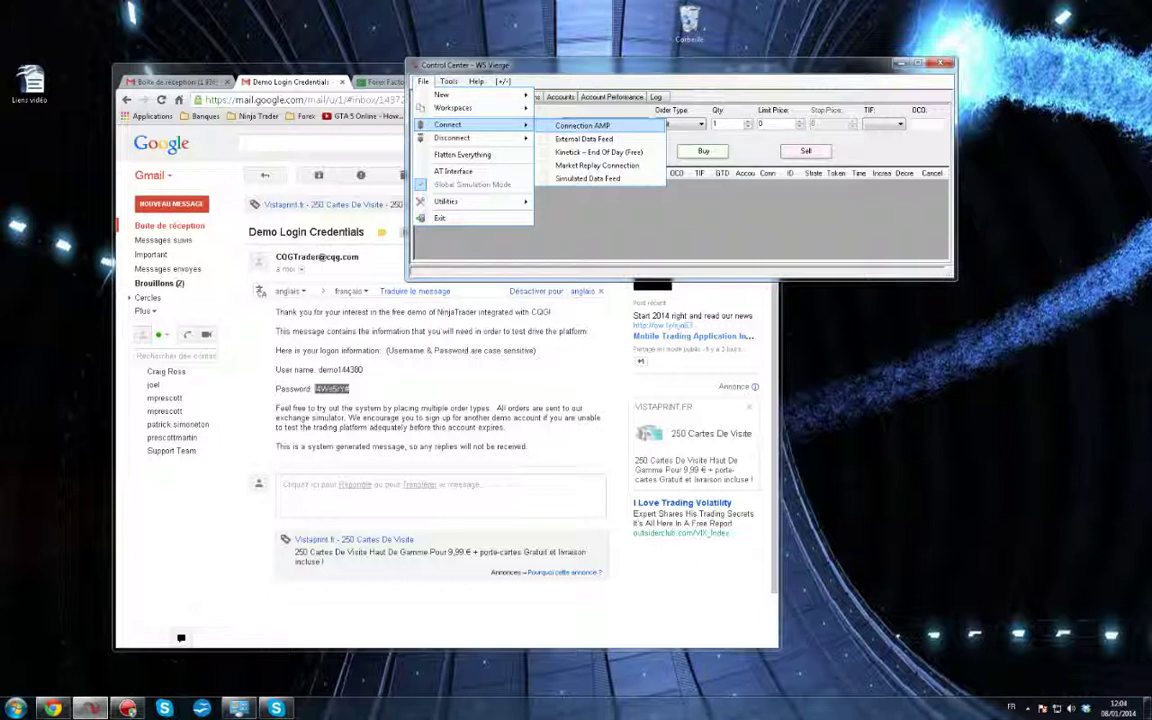
{"action": "left_click", "coordinate": [582, 125]}
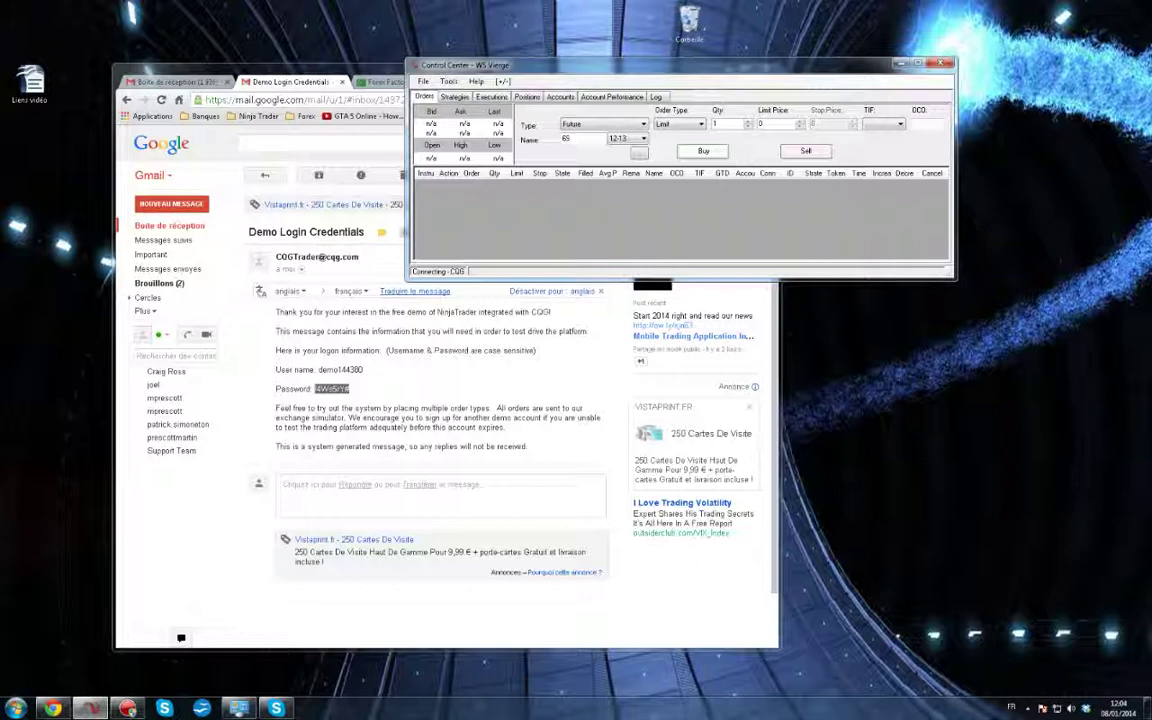
Lower the system volume from the taskbar volume control while the CQG connection loads
{"action": "left_click", "coordinate": [1071, 708]}
{"action": "left_click_drag", "start_coordinate": [1065, 593], "coordinate": [1065, 612]}
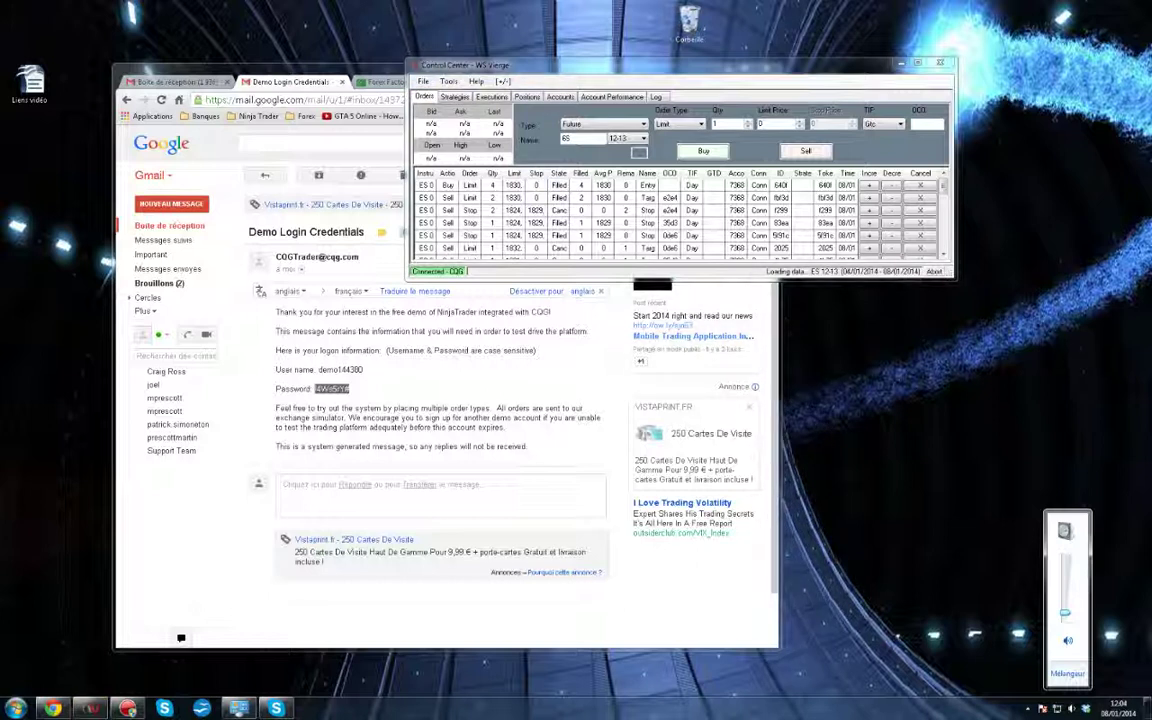
{"action": "key", "text": "Escape"}
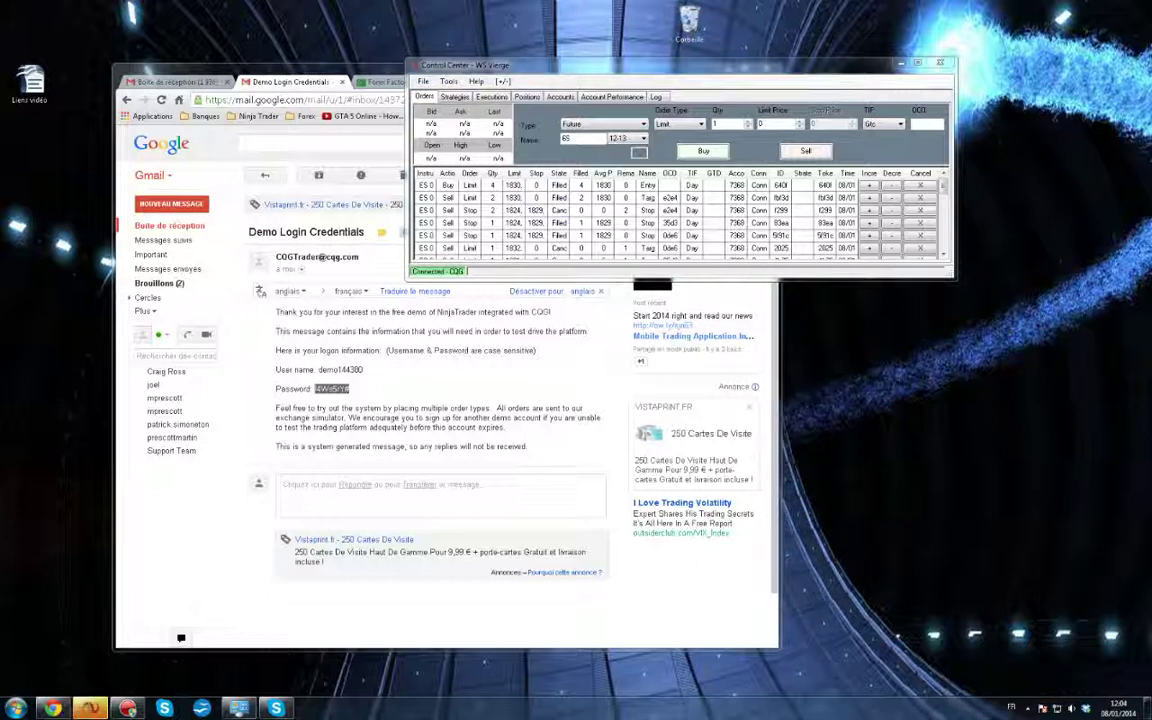